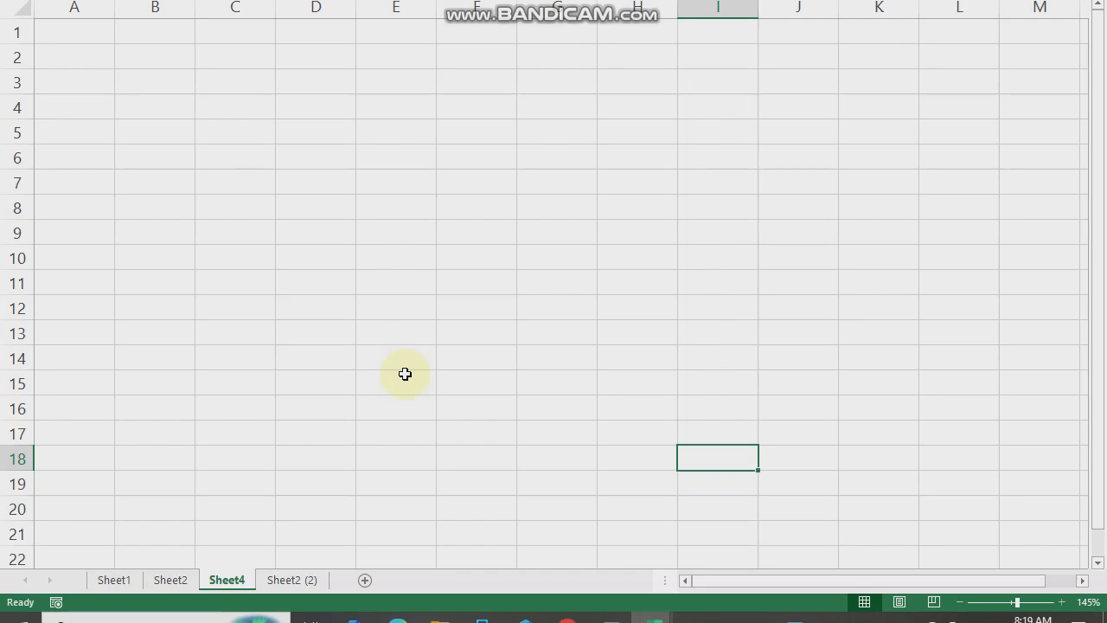
# - Enter the title "Age Calculator" in cell F10 of Sheet4
pyautogui.keyDown('ctrl'); pyautogui.scroll(8, 398, 390); pyautogui.keyUp('ctrl')
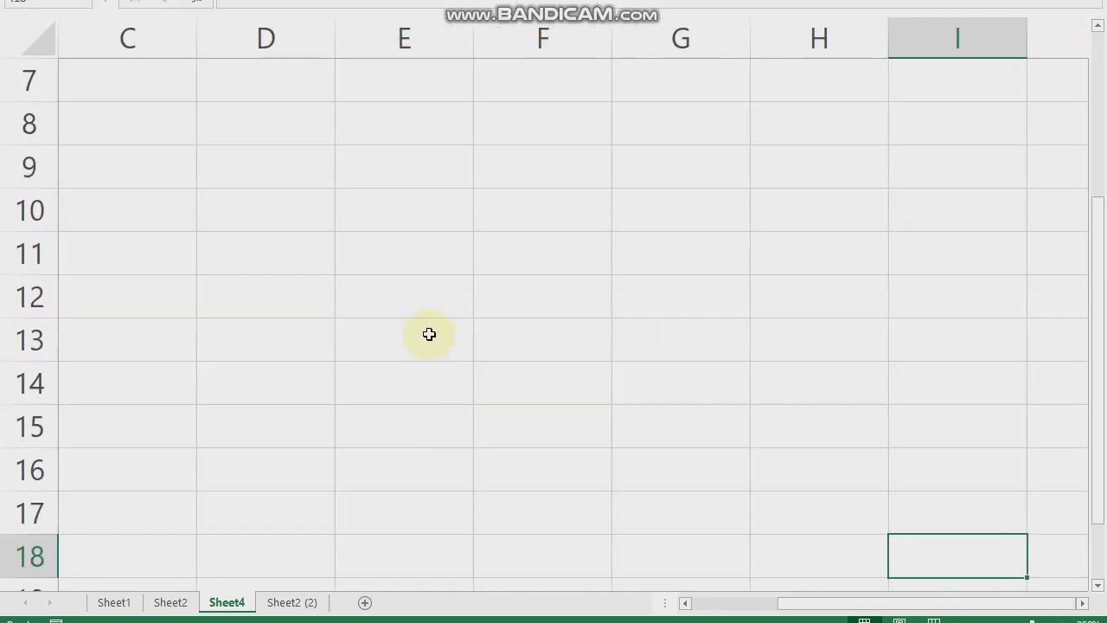
pyautogui.keyDown('ctrl'); pyautogui.scroll(2, 435, 357); pyautogui.keyUp('ctrl')
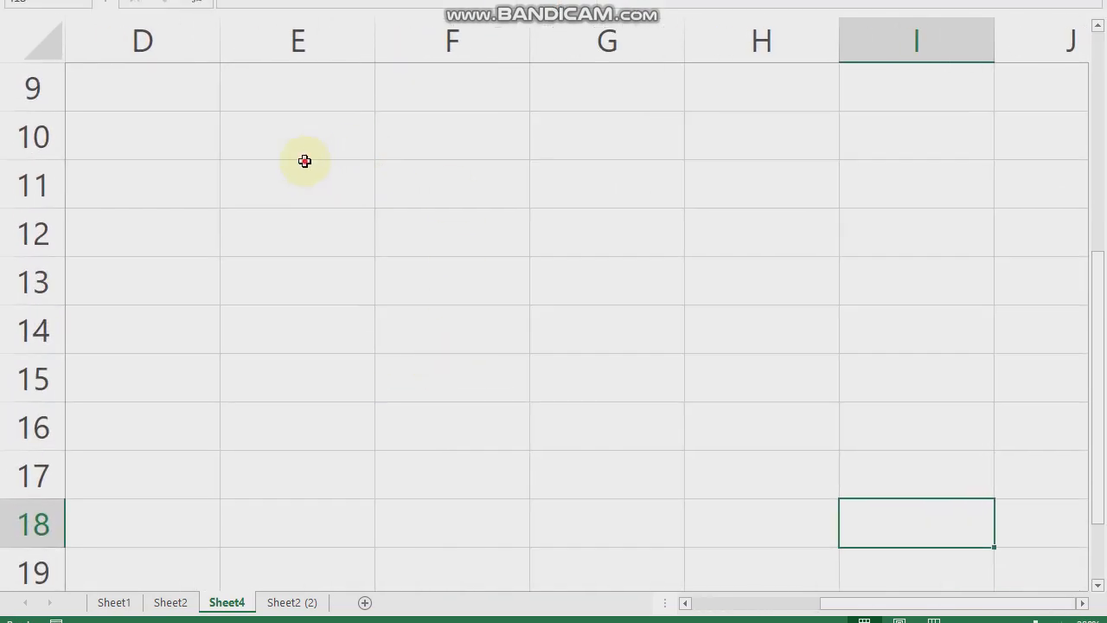
pyautogui.click(304, 155)
pyautogui.click(451, 179)
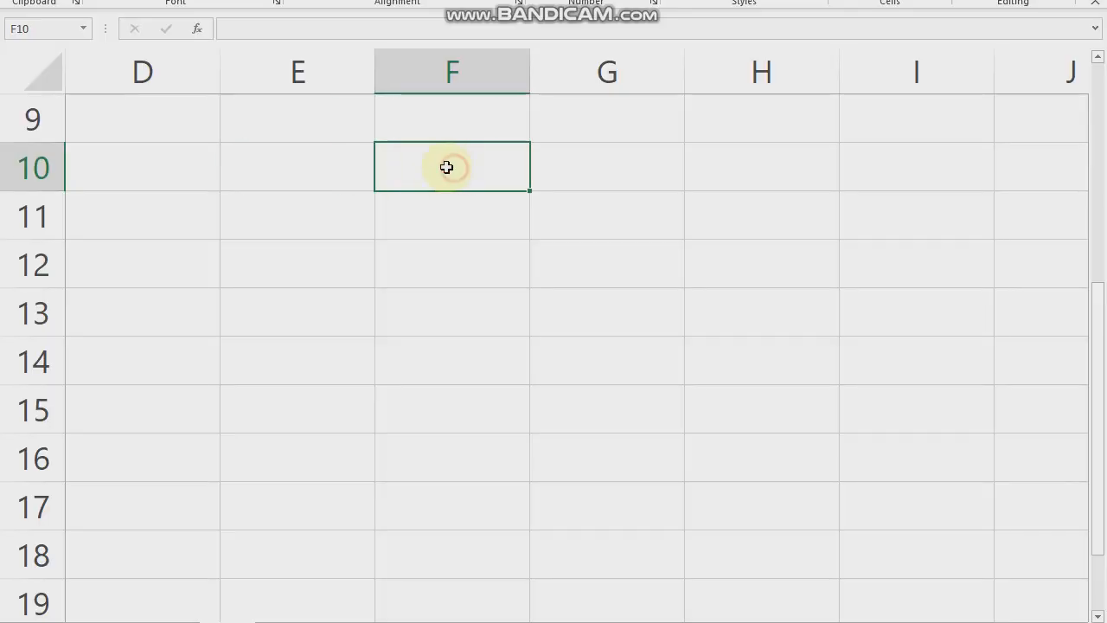
pyautogui.write('Age')
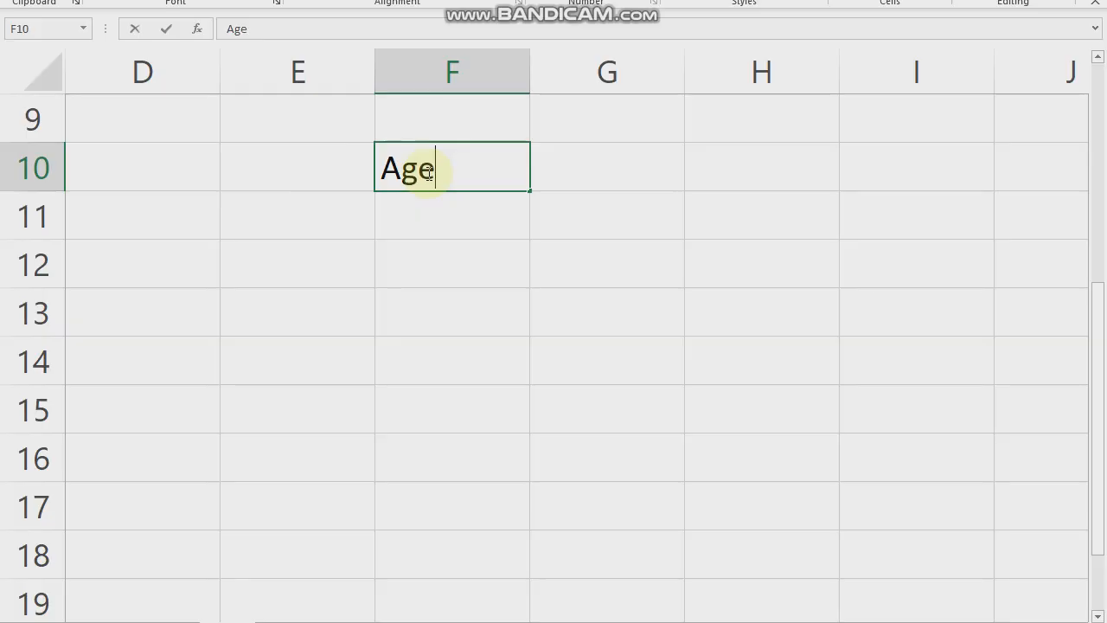
pyautogui.write(' Calculator')
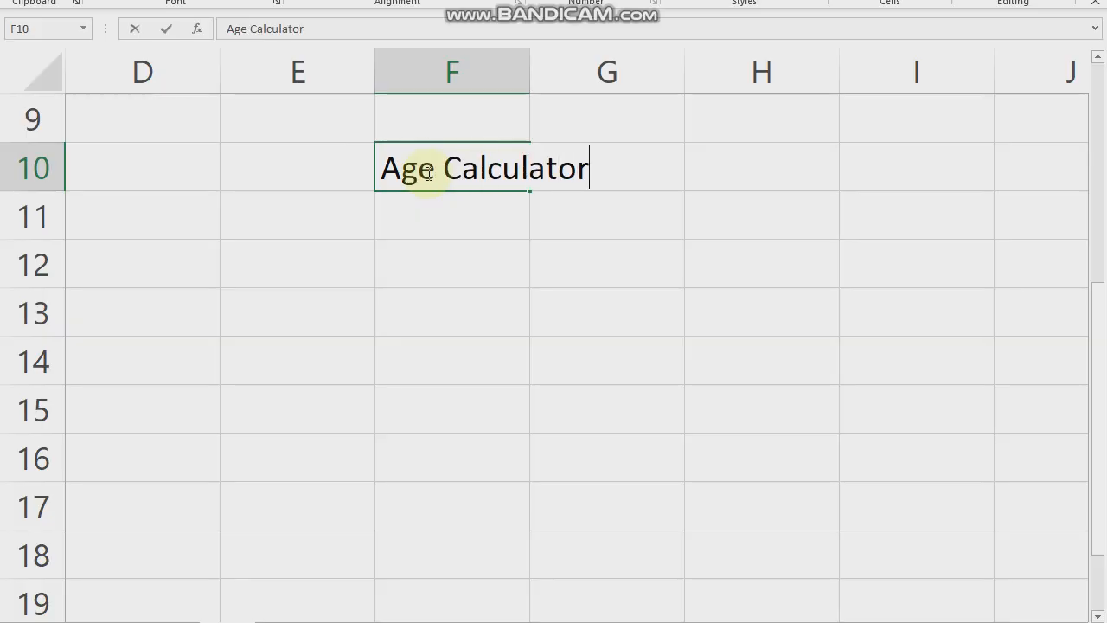
pyautogui.click(563, 294)
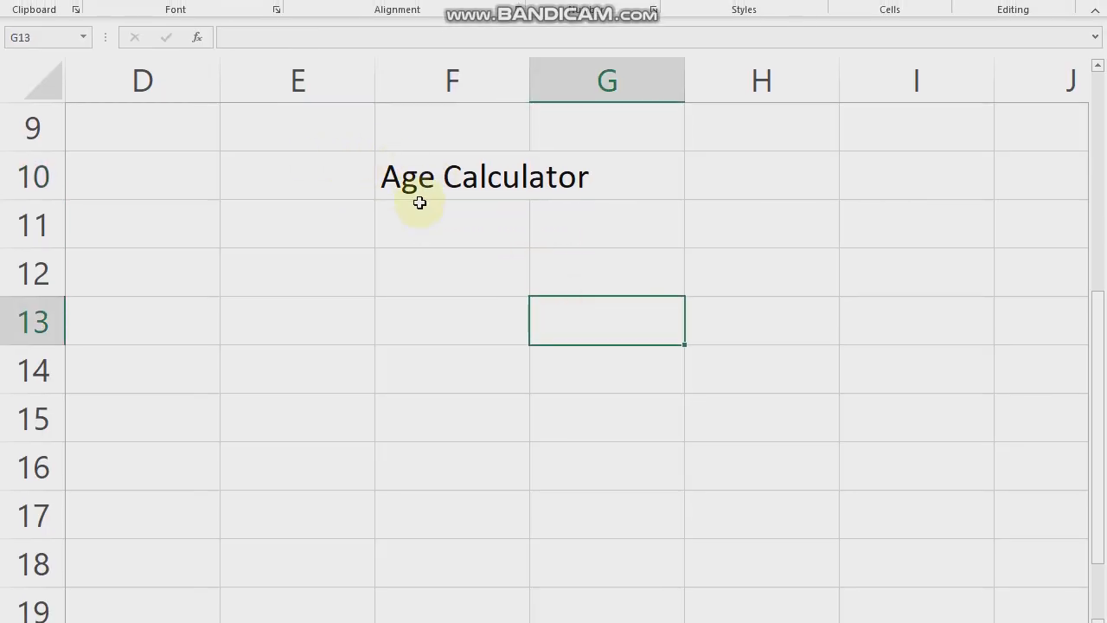
# - Merge and center the title across E10:H10 and fill it with the standard light blue colour
pyautogui.moveTo(327, 191); pyautogui.dragTo(771, 190)
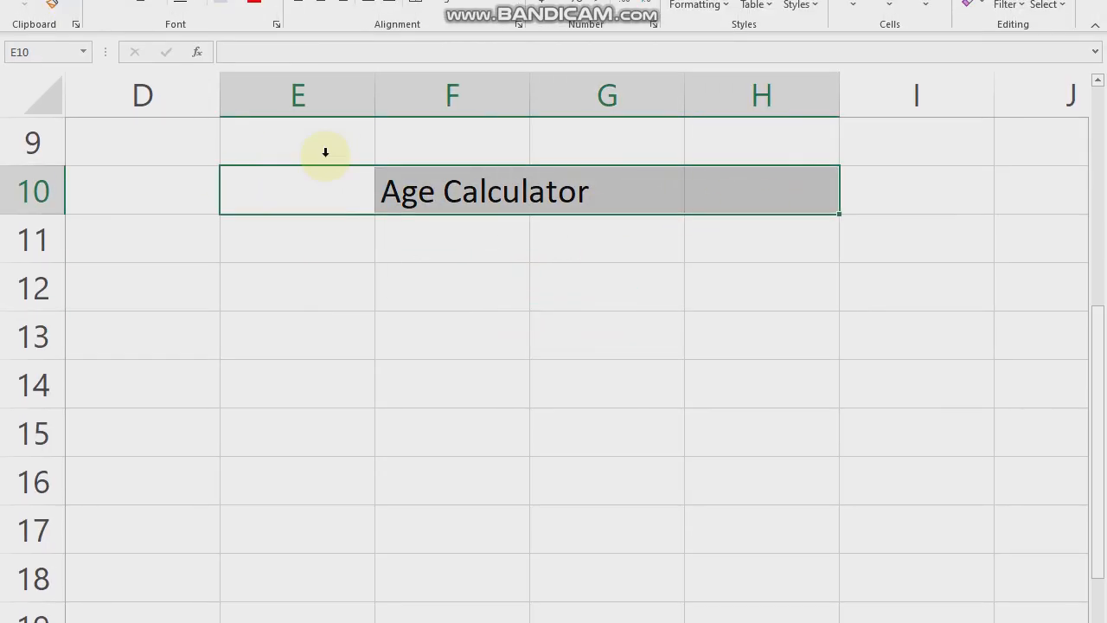
pyautogui.click(463, 103)
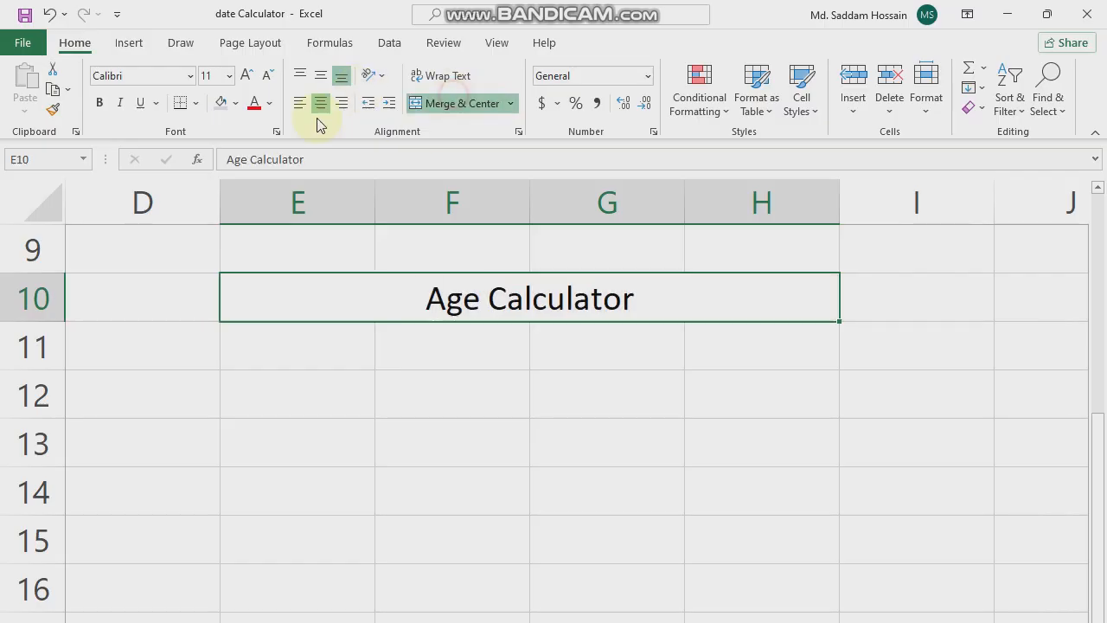
pyautogui.click(236, 102)
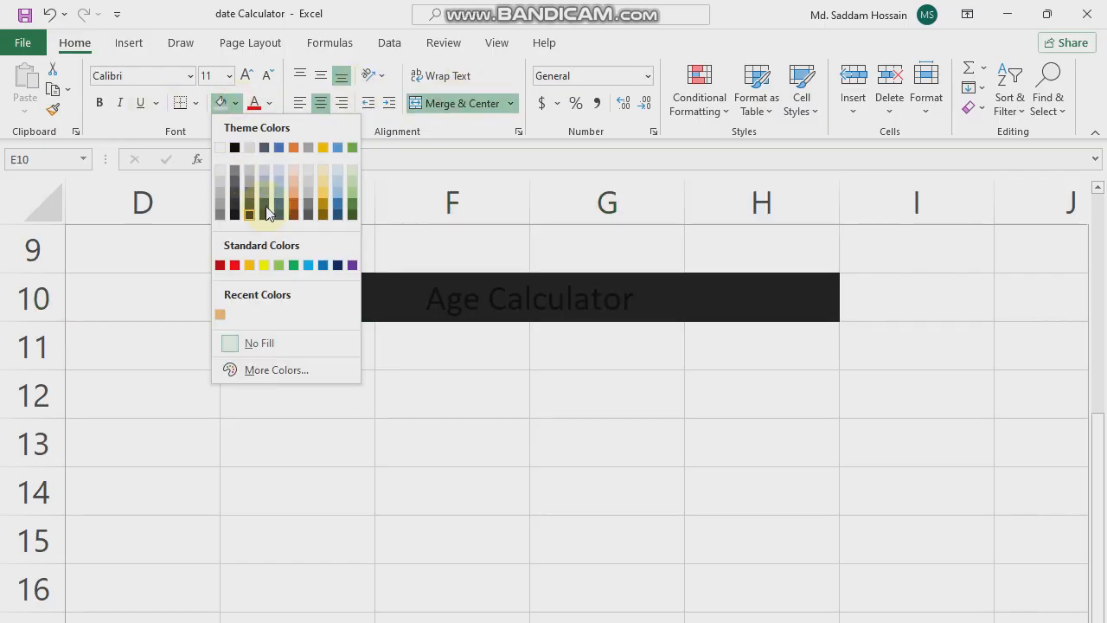
pyautogui.click(309, 265)
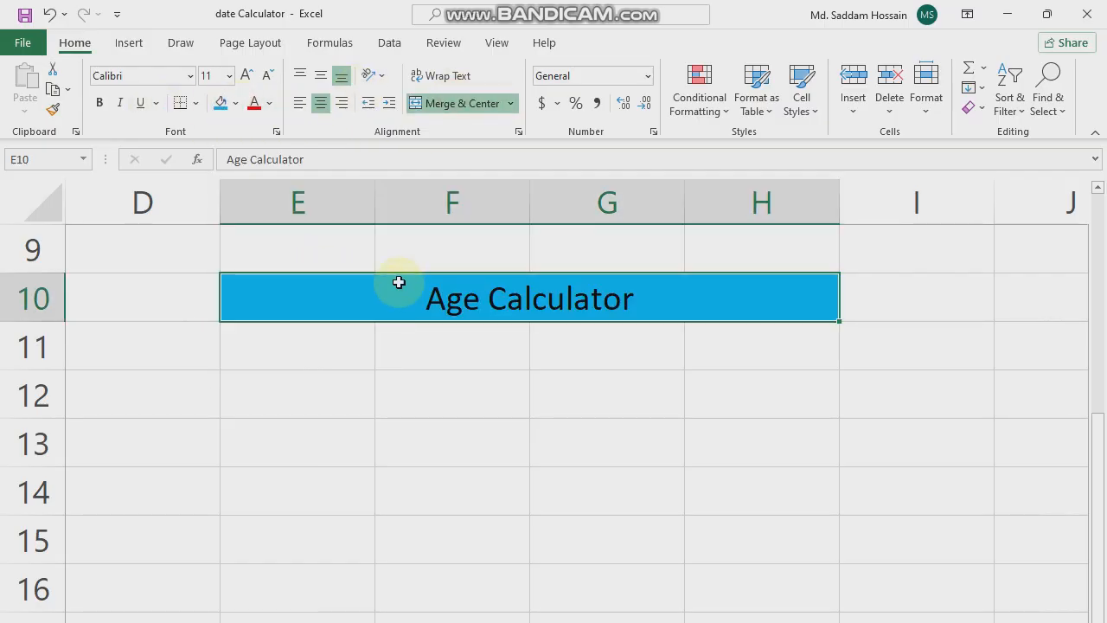
# - Format the Age Calculator title as white, bold 14 pt text and make row 10 slightly taller
pyautogui.click(268, 103)
pyautogui.click(252, 175)
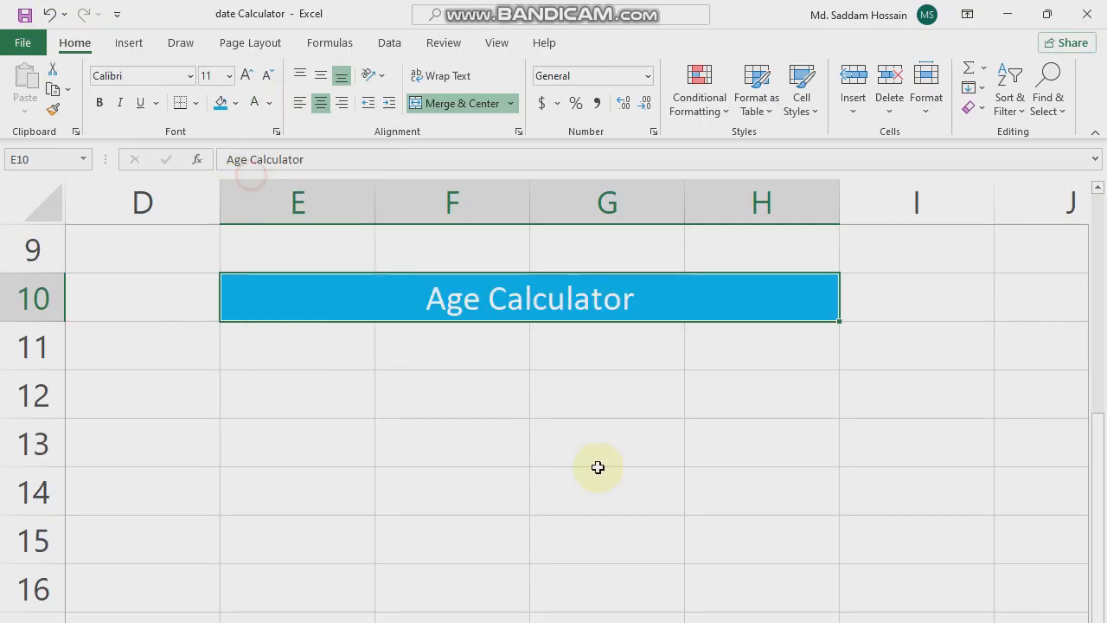
pyautogui.click(104, 102)
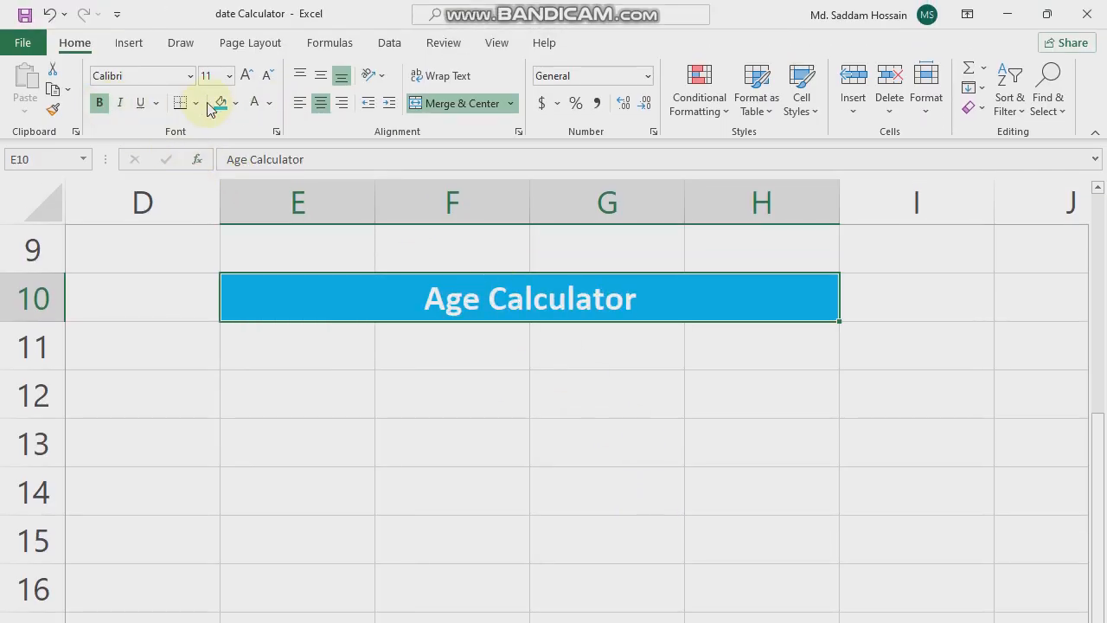
pyautogui.click(246, 75)
pyautogui.click(245, 75)
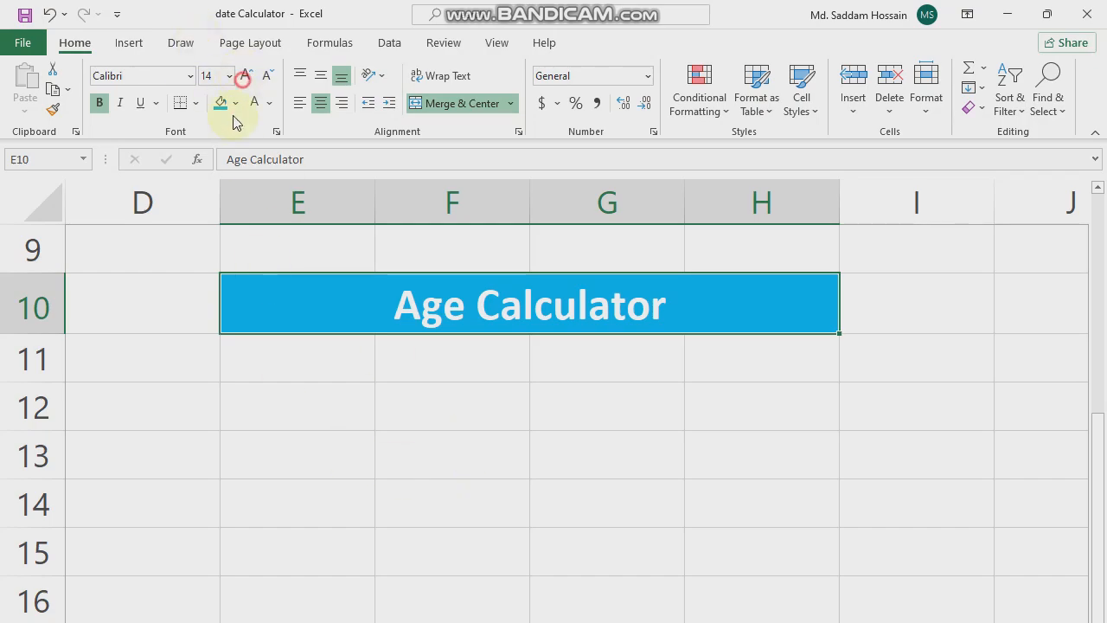
pyautogui.moveTo(49, 331); pyautogui.dragTo(45, 342)
pyautogui.click(486, 467)
# - Enter the labels "Date Of Birth", "Year", "Month" and "Day" in cells F11 to F14
pyautogui.click(424, 293)
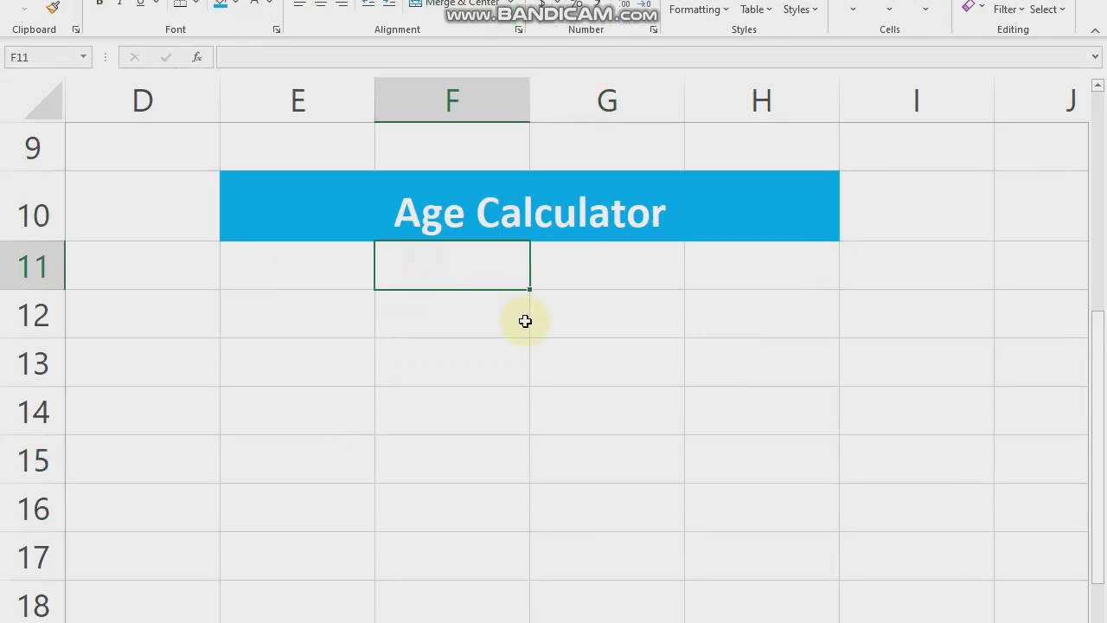
pyautogui.write('Da')
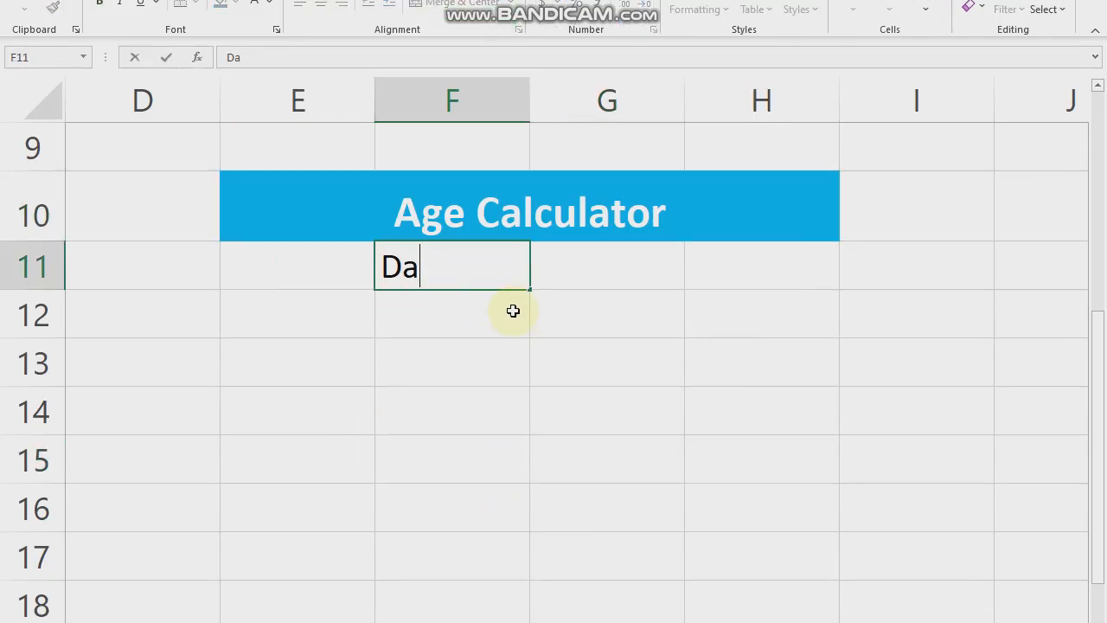
pyautogui.write('te Of Birth')
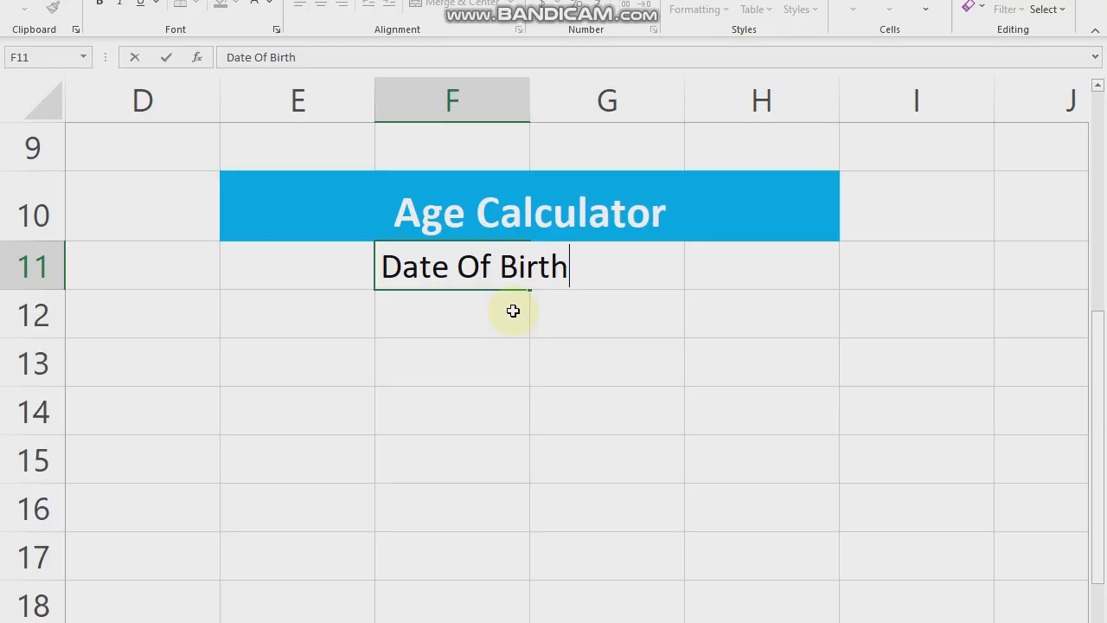
pyautogui.press('Tab')
pyautogui.click(447, 319)
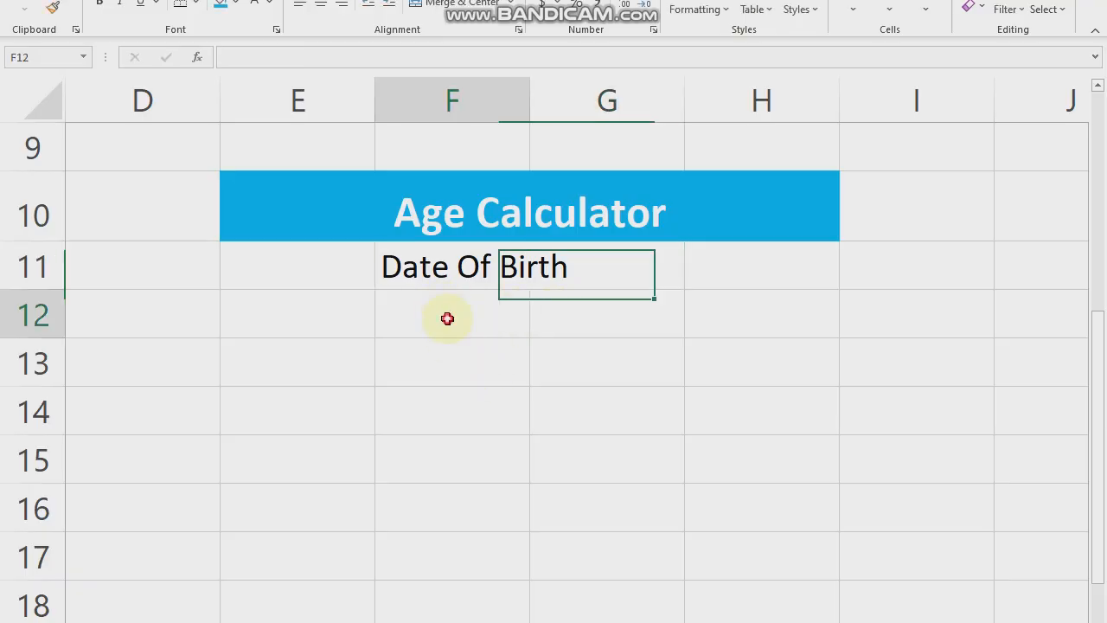
pyautogui.write('Year')
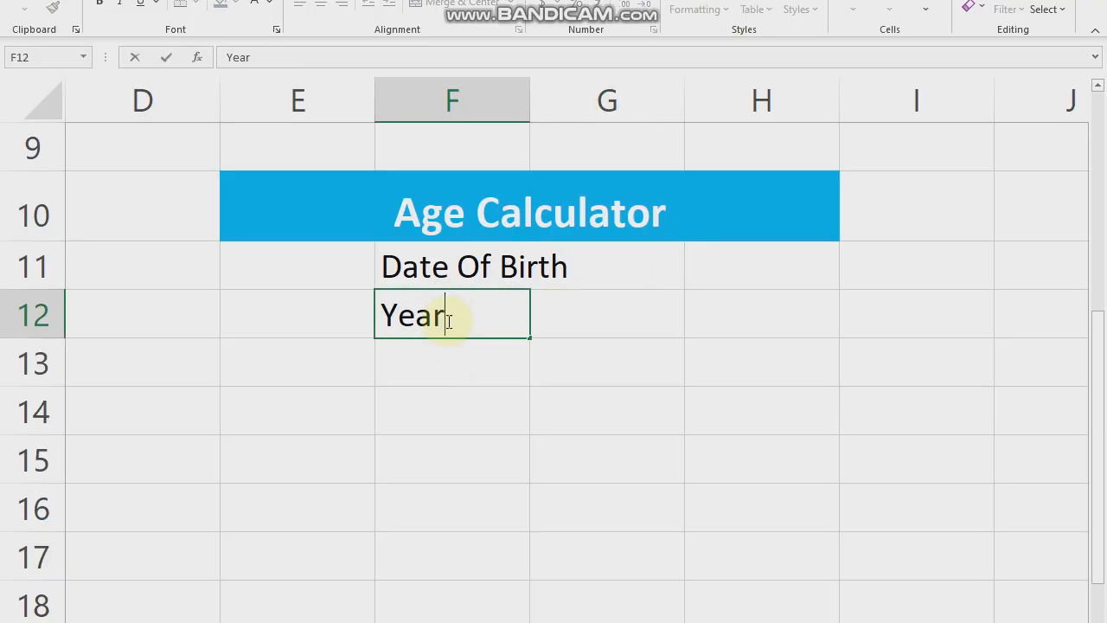
pyautogui.press('Return')
pyautogui.write('Month')
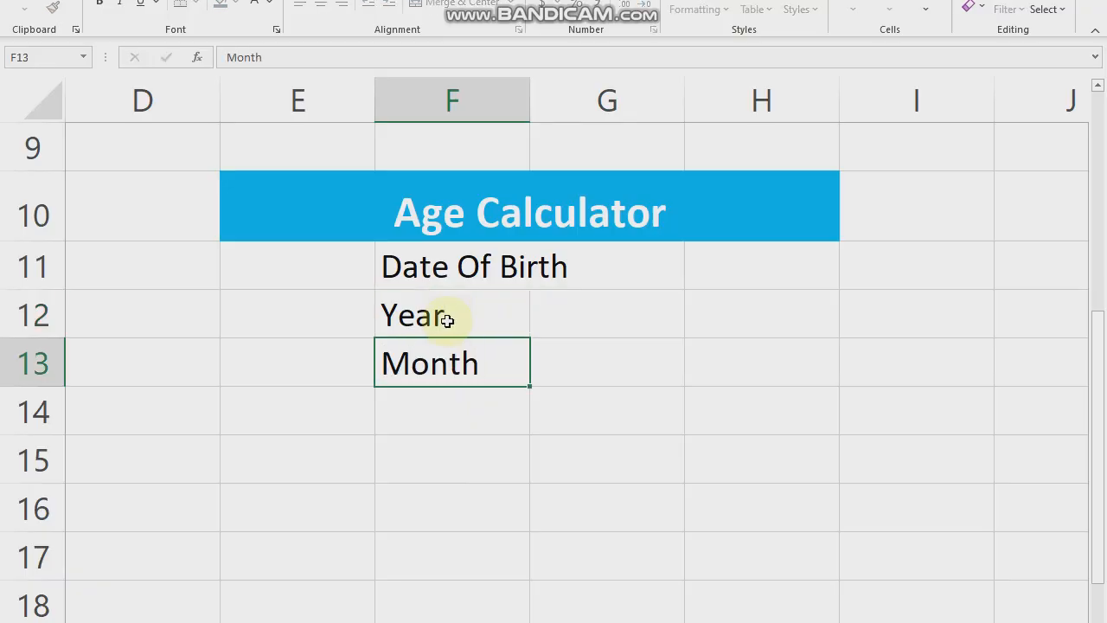
pyautogui.press('Return')
pyautogui.write('Day')
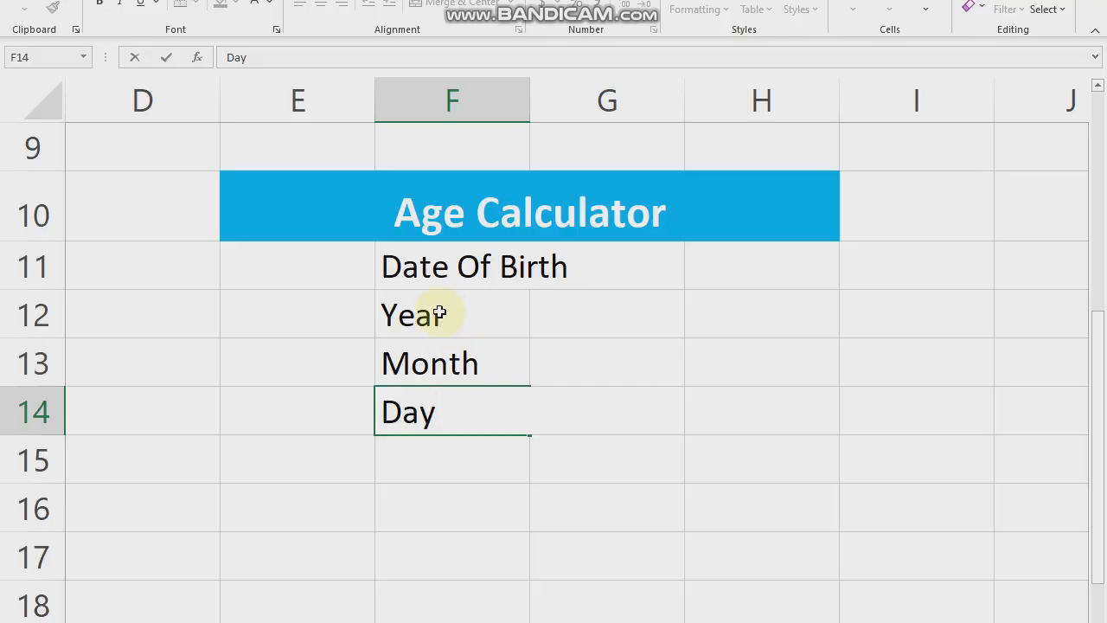
pyautogui.click(493, 494)
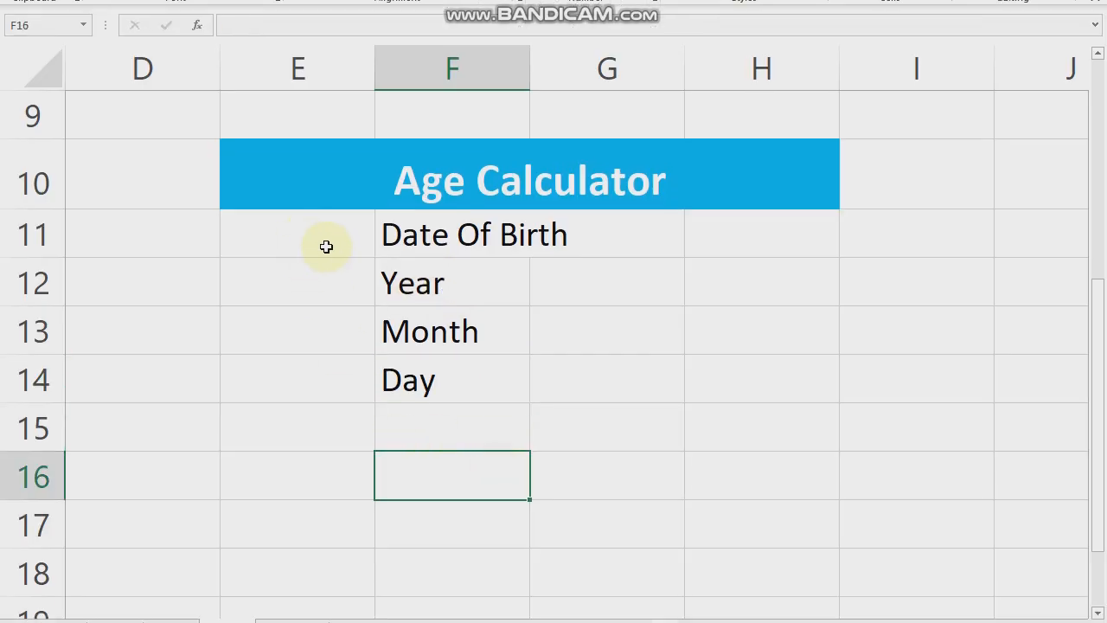
# - Widen column F to fit the Date Of Birth label and make column G slightly wider
pyautogui.click(462, 262)
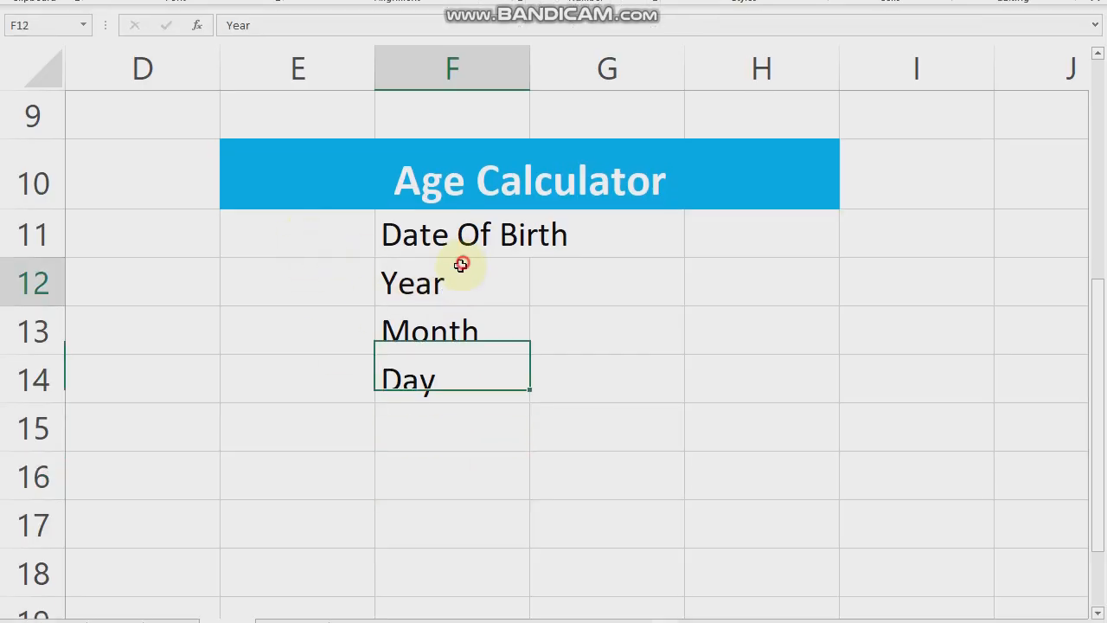
pyautogui.moveTo(527, 155); pyautogui.dragTo(582, 157)
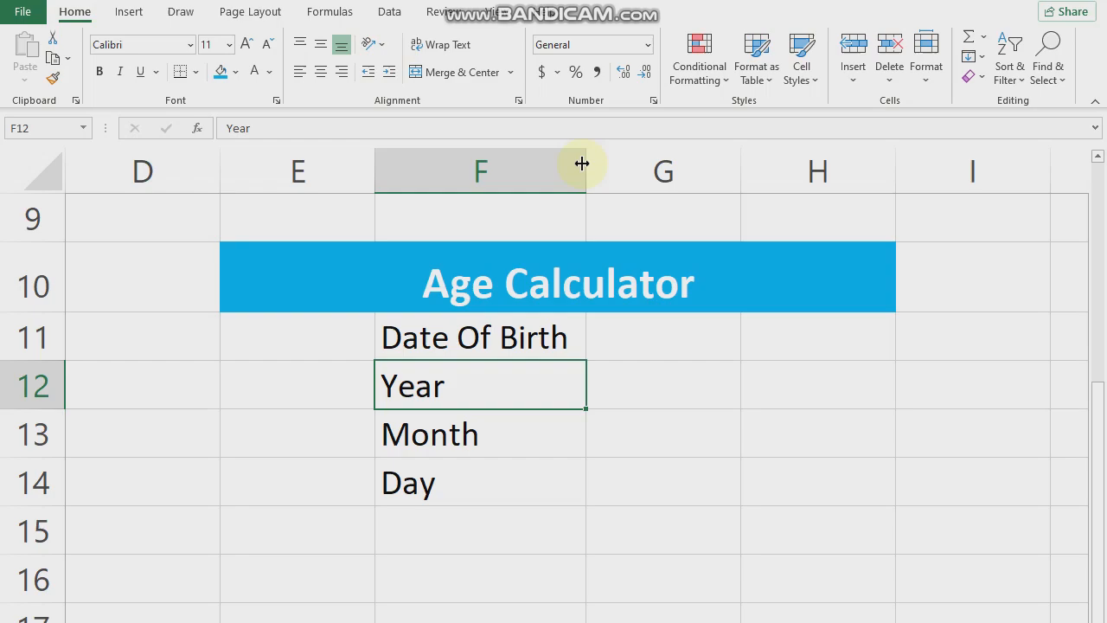
pyautogui.click(531, 525)
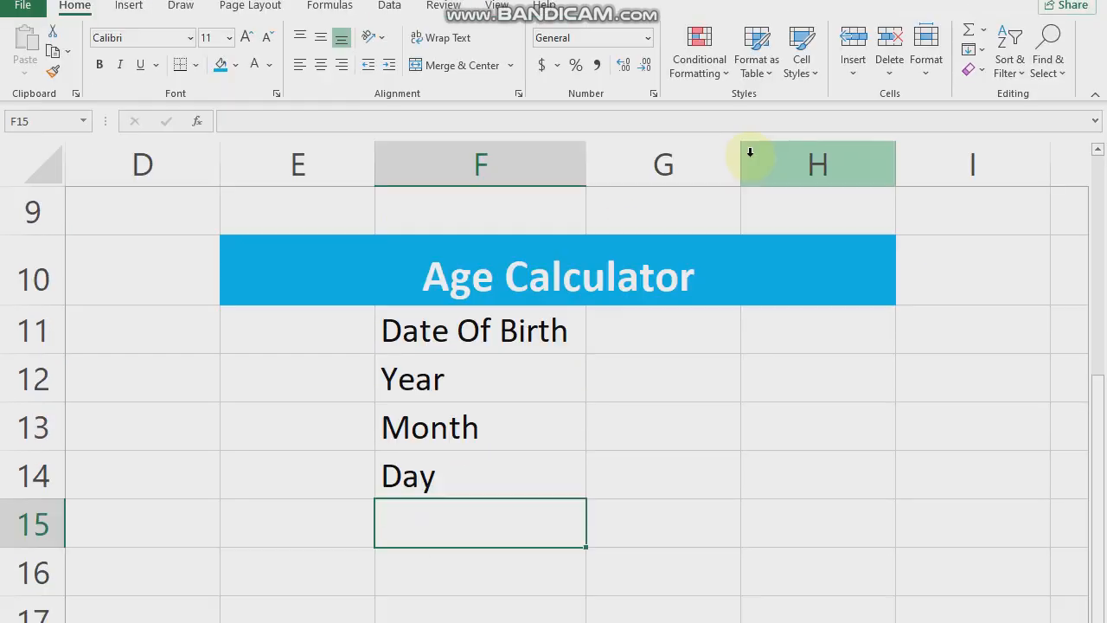
pyautogui.moveTo(742, 158); pyautogui.dragTo(764, 161)
pyautogui.click(659, 438)
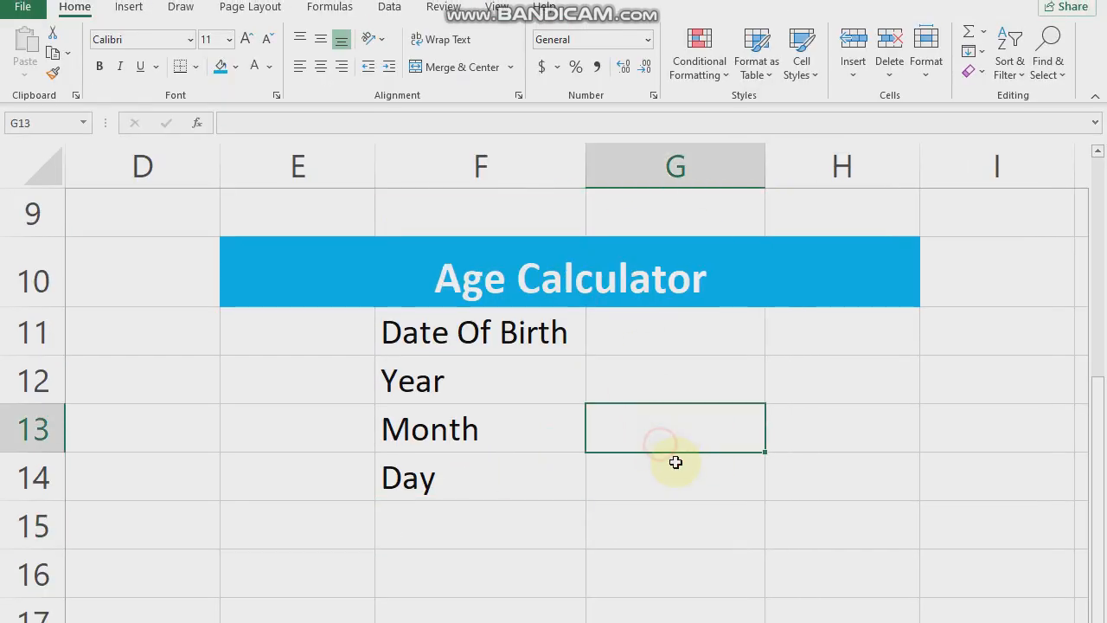
# - Fill the Date Of Birth cell F11 with the standard light green colour
pyautogui.click(588, 467)
pyautogui.moveTo(407, 334); pyautogui.dragTo(476, 417)
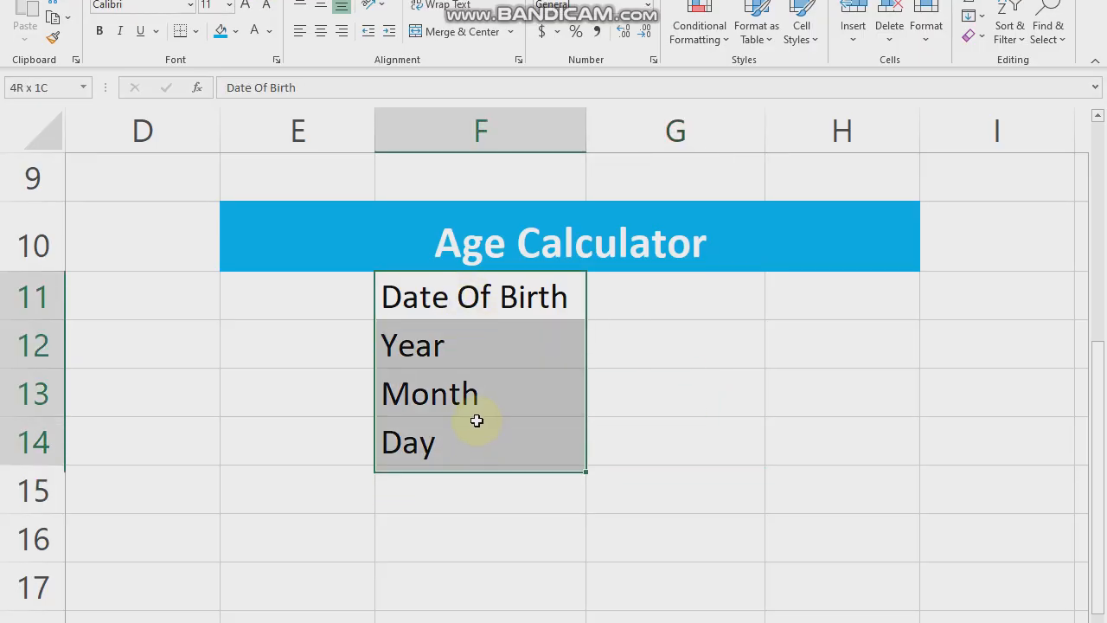
pyautogui.click(461, 291)
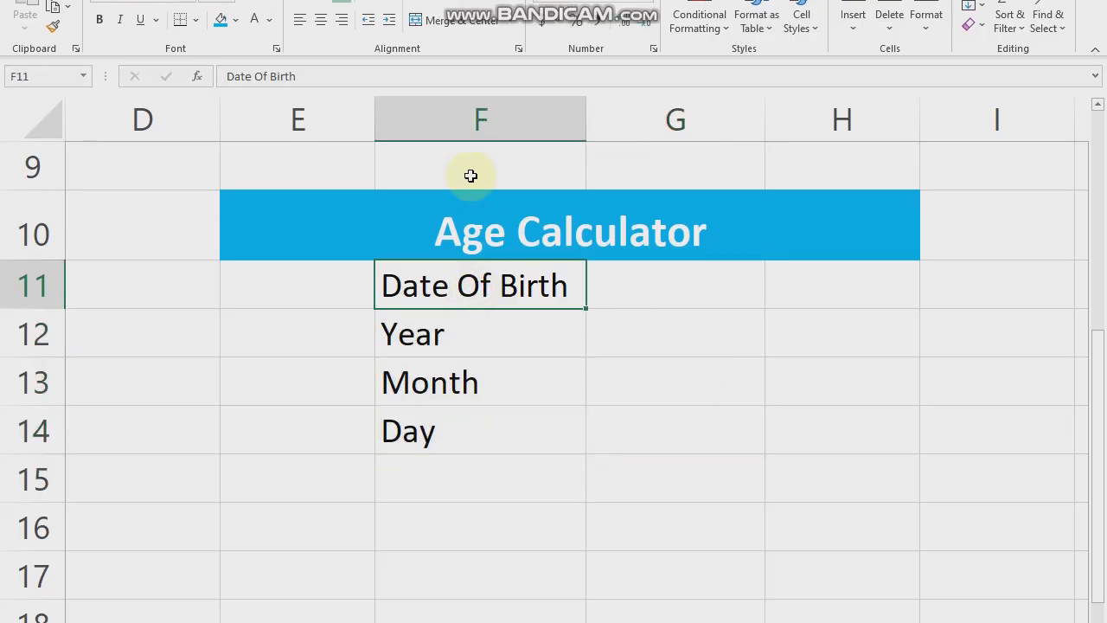
pyautogui.click(235, 20)
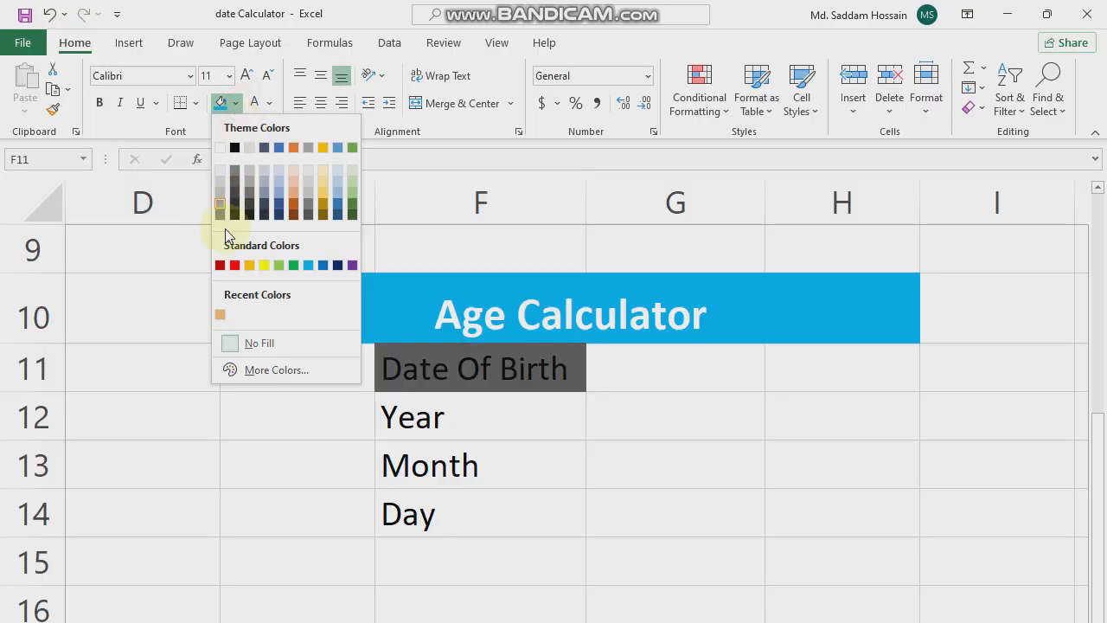
pyautogui.click(277, 264)
# - Apply the same light green fill to the Year, Month and Day cells F12:F14
pyautogui.click(453, 424)
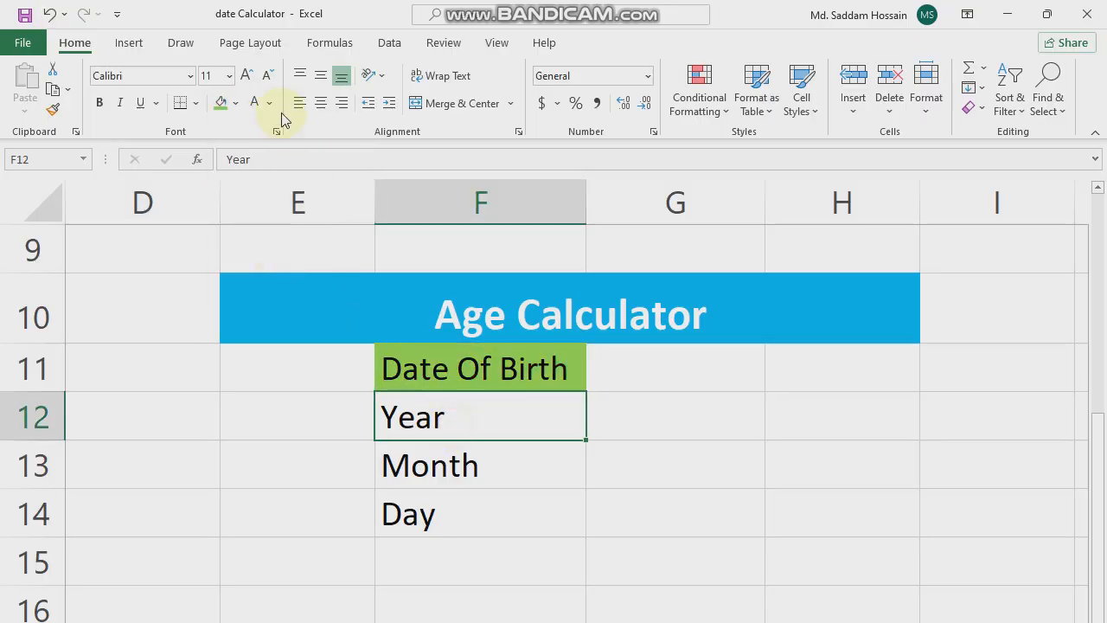
pyautogui.click(236, 103)
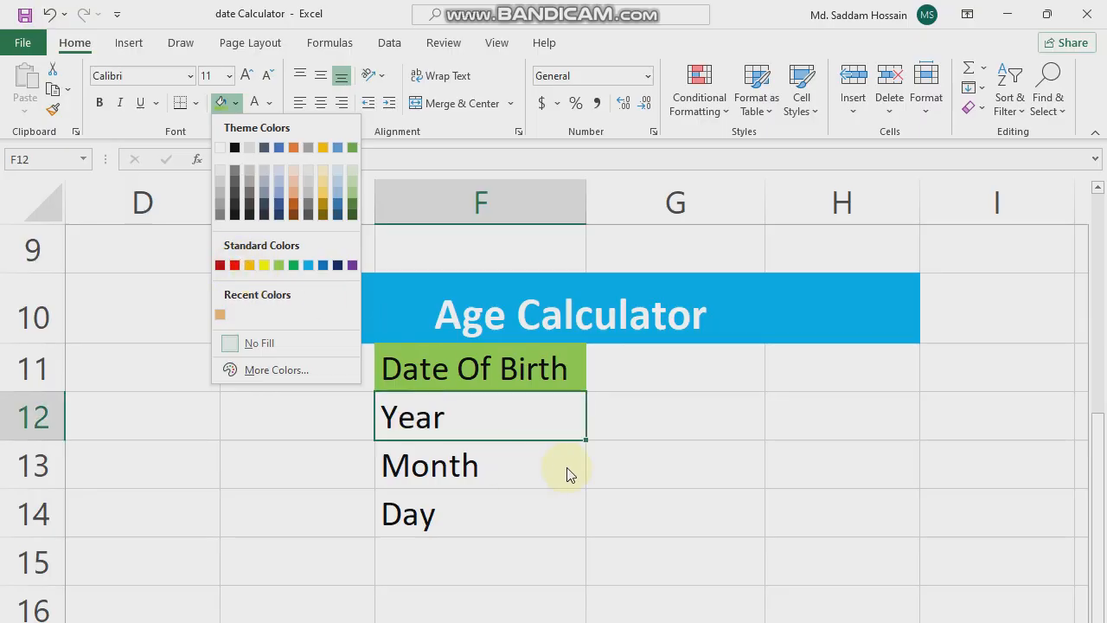
pyautogui.click(521, 403)
pyautogui.moveTo(521, 226); pyautogui.dragTo(524, 373)
pyautogui.click(414, 4)
pyautogui.click(226, 109)
pyautogui.click(741, 458)
# - Add all borders to the label cells F11:F14
pyautogui.moveTo(504, 260); pyautogui.dragTo(535, 418)
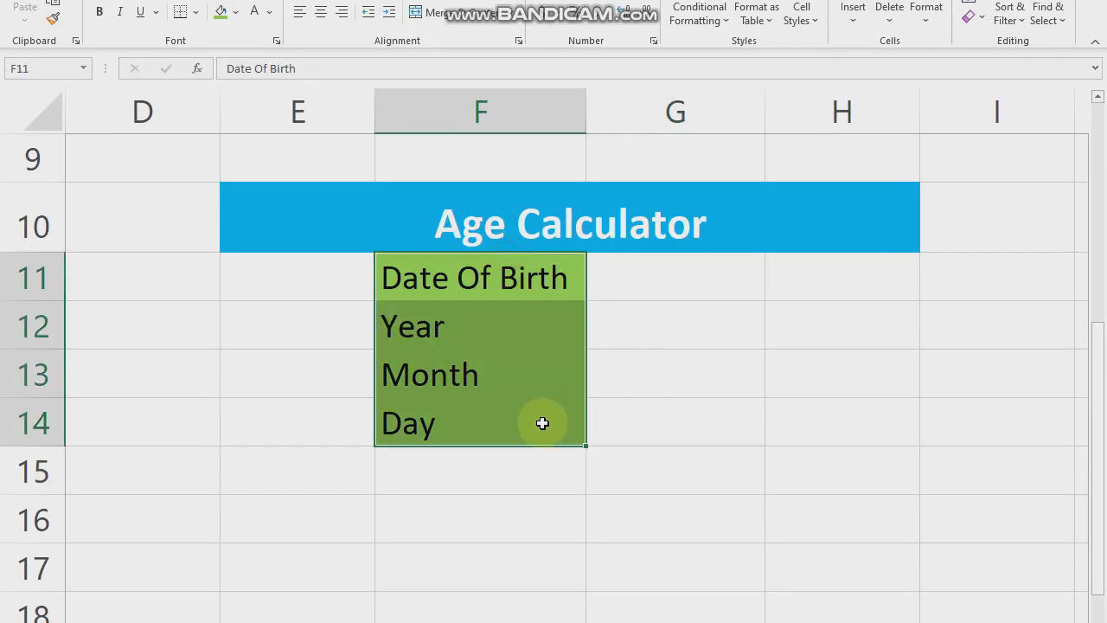
pyautogui.click(195, 91)
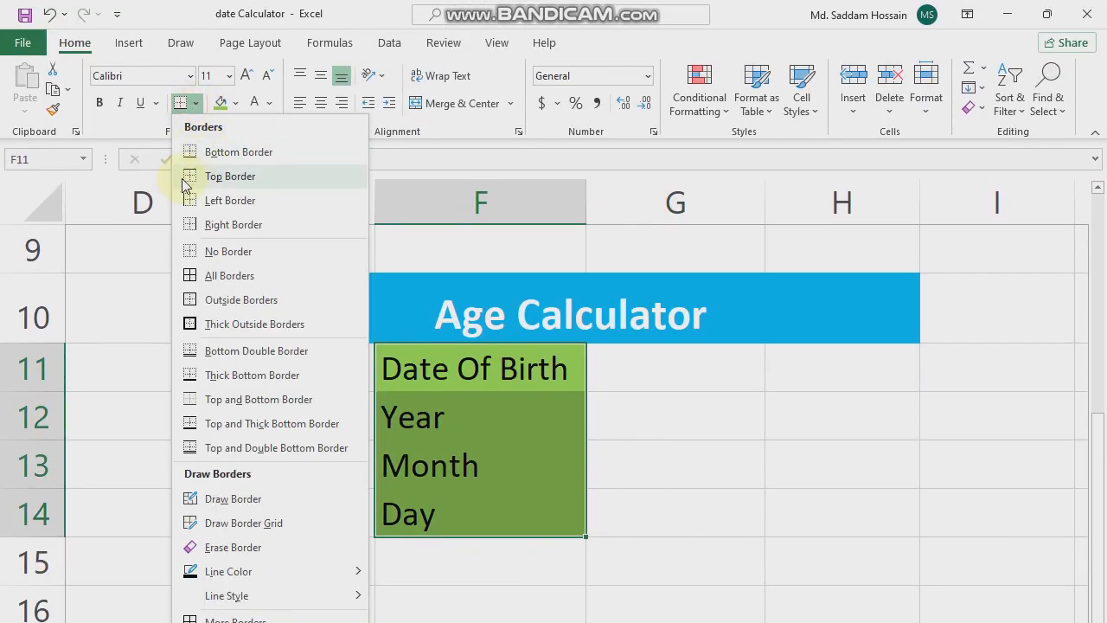
pyautogui.click(230, 275)
pyautogui.click(675, 513)
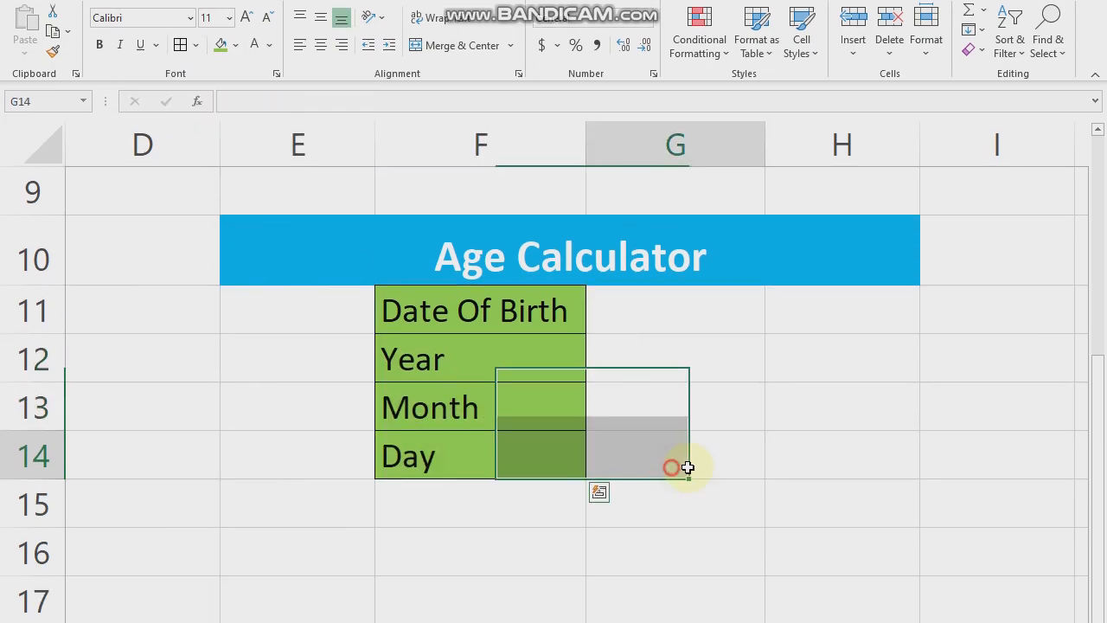
# - Make the label text in F11:F14 white and bold
pyautogui.moveTo(493, 313); pyautogui.dragTo(507, 449)
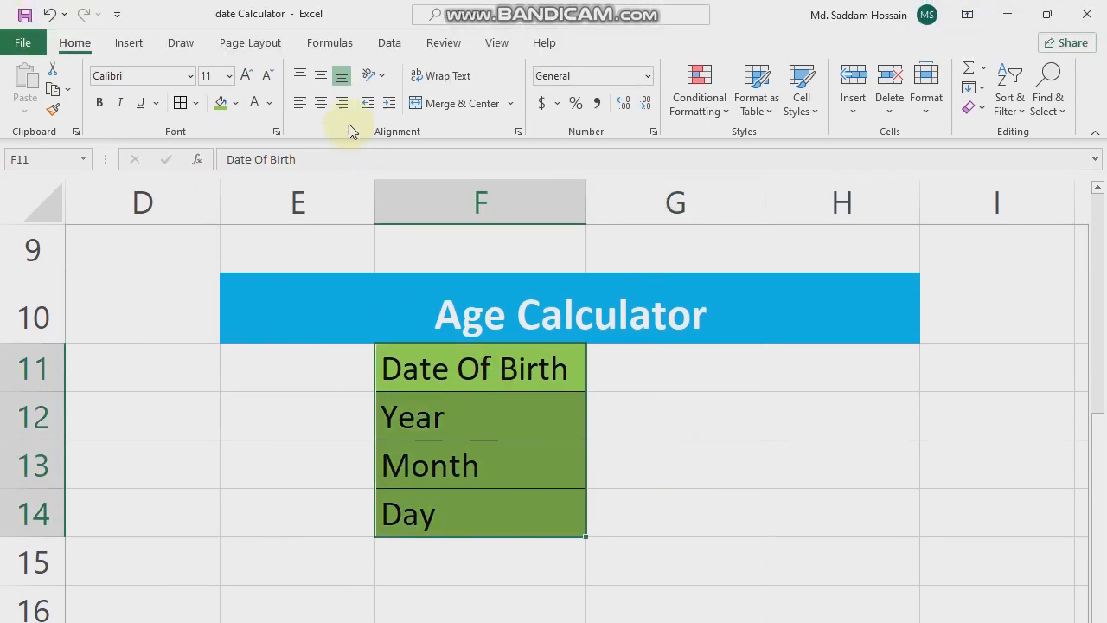
pyautogui.click(258, 103)
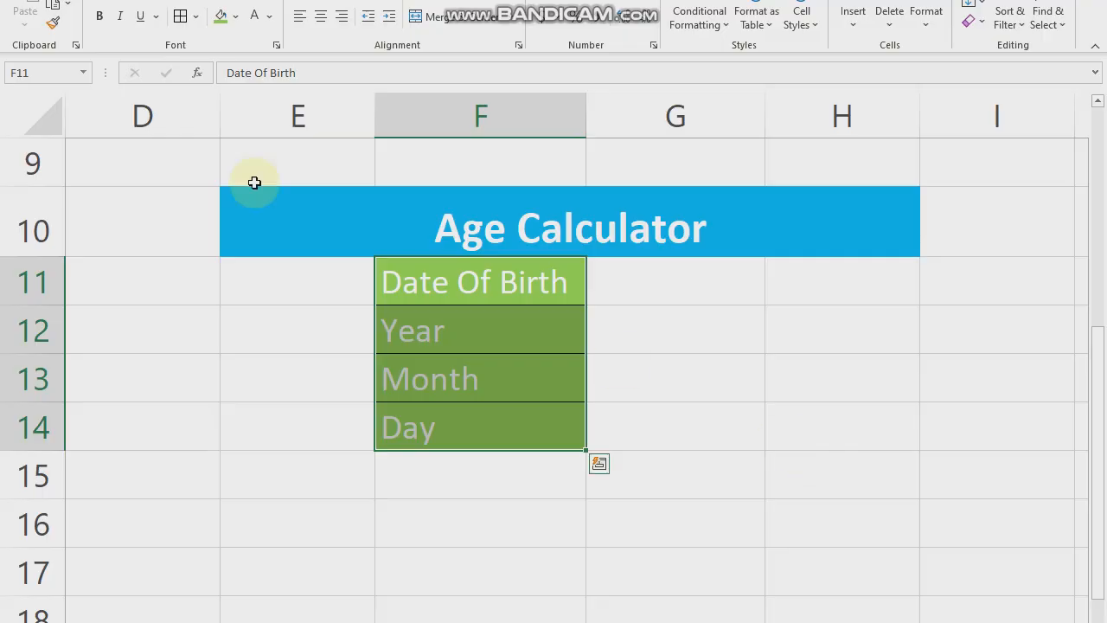
pyautogui.click(102, 102)
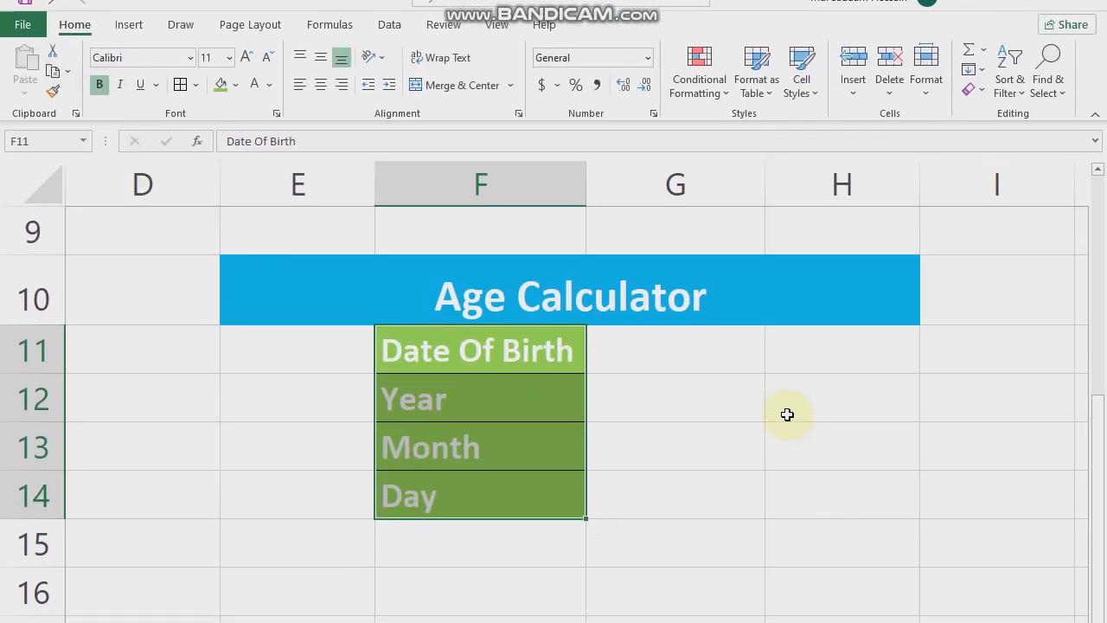
# - Fill the value cells G11:G14 beside the labels with the standard orange colour
pyautogui.click(683, 417)
pyautogui.moveTo(694, 371); pyautogui.dragTo(705, 534)
pyautogui.moveTo(704, 467); pyautogui.dragTo(703, 435)
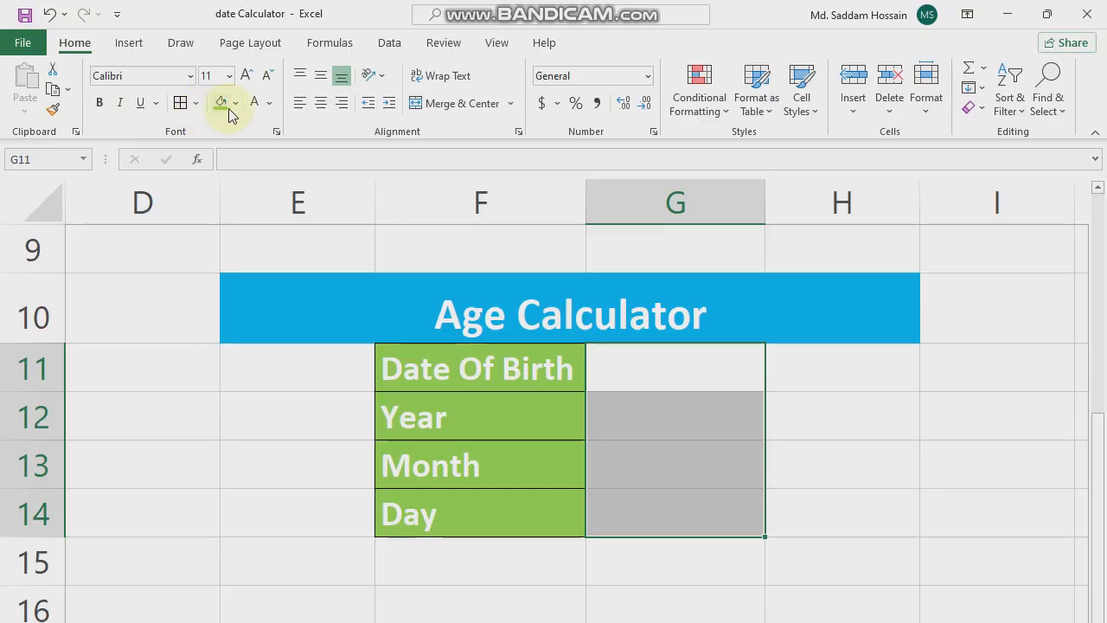
pyautogui.click(236, 33)
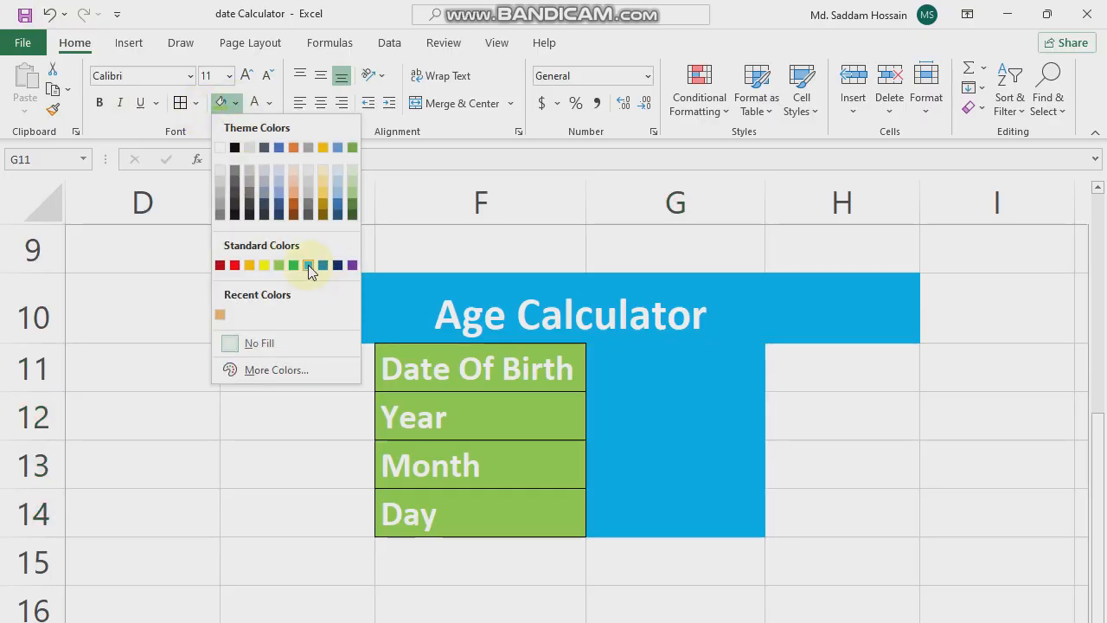
pyautogui.click(251, 265)
pyautogui.click(712, 505)
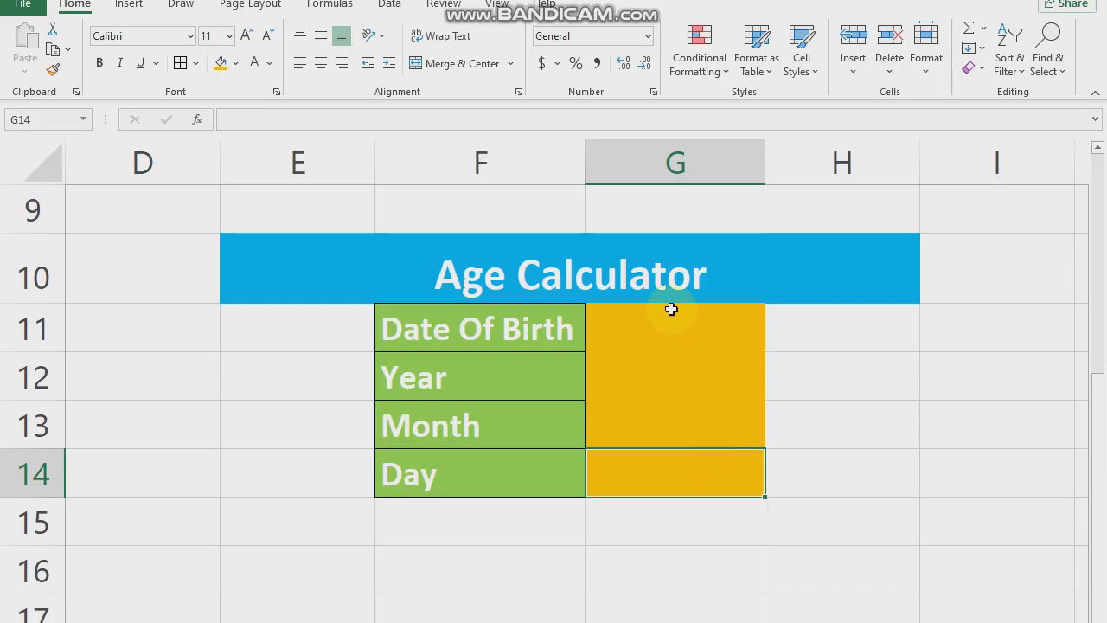
# - Add all borders to the orange value cells G11:G14
pyautogui.moveTo(675, 355); pyautogui.dragTo(693, 550)
pyautogui.moveTo(693, 467); pyautogui.dragTo(690, 419)
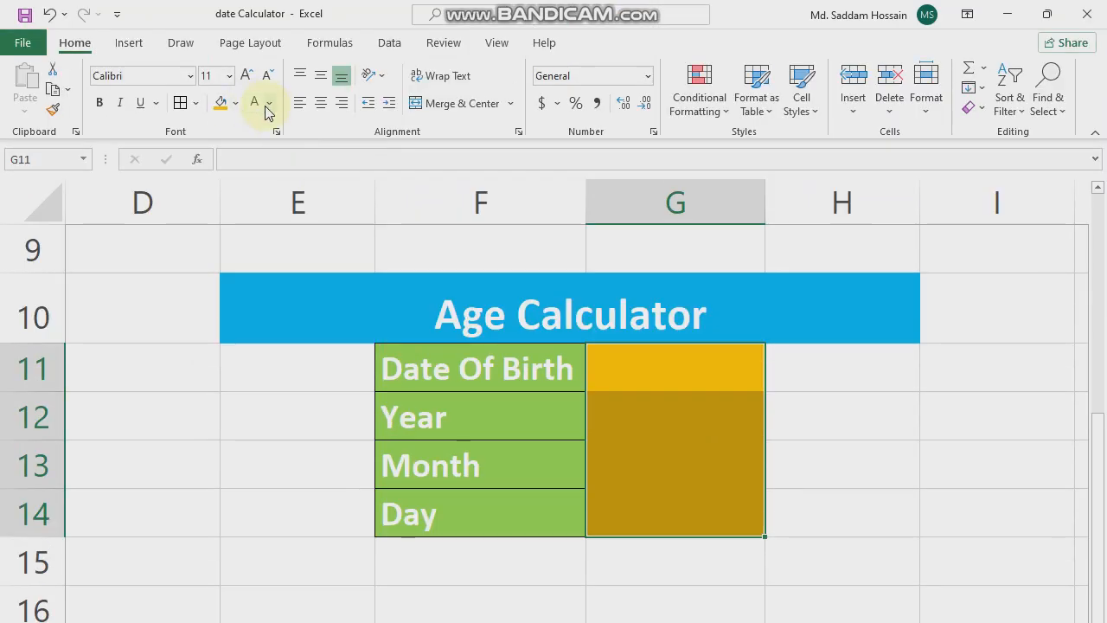
pyautogui.click(196, 103)
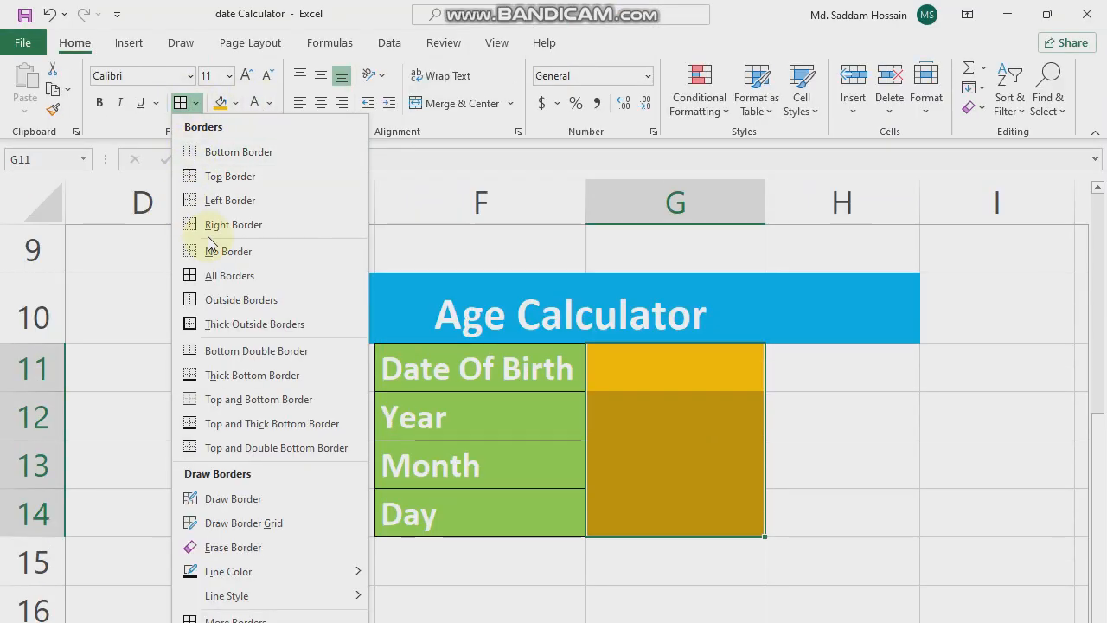
pyautogui.click(238, 284)
pyautogui.click(848, 480)
pyautogui.click(674, 364)
pyautogui.write('d')
pyautogui.click(845, 419)
pyautogui.click(657, 342)
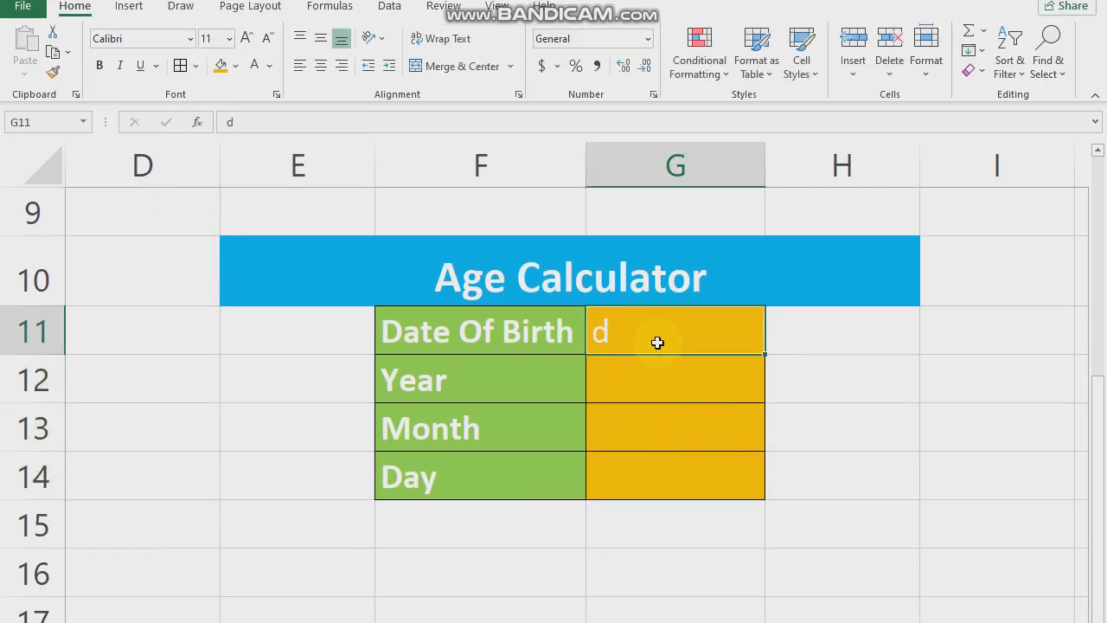
pyautogui.moveTo(671, 334); pyautogui.dragTo(680, 420)
pyautogui.click(852, 425)
# - Fill the side cells E11:E14 and H11:H14 with the lightest green theme colour
pyautogui.moveTo(270, 310); pyautogui.dragTo(322, 479)
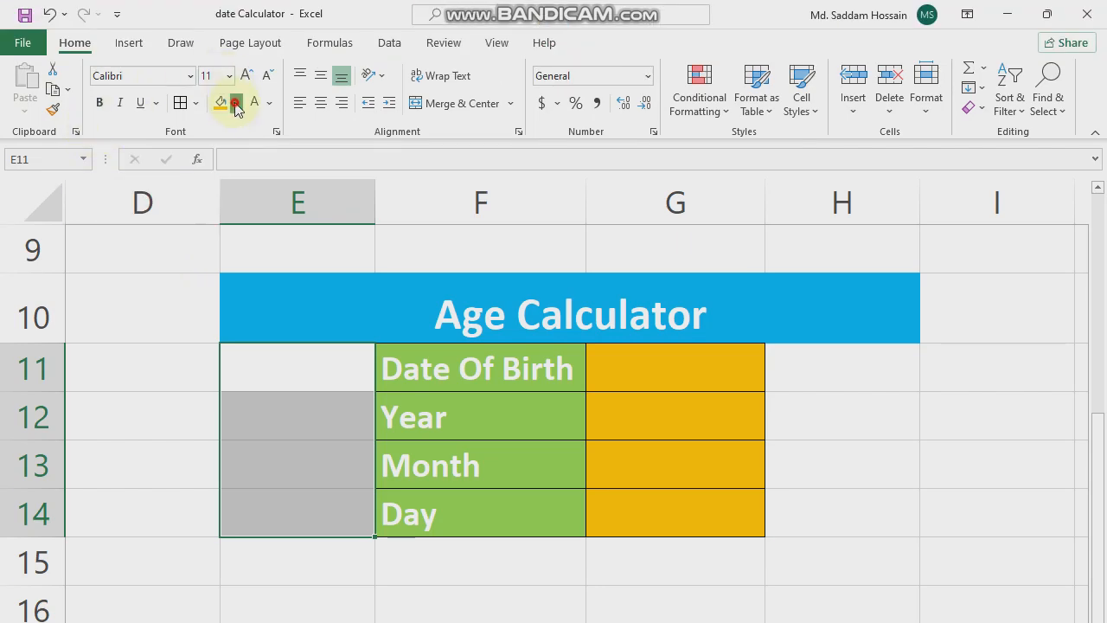
pyautogui.click(235, 52)
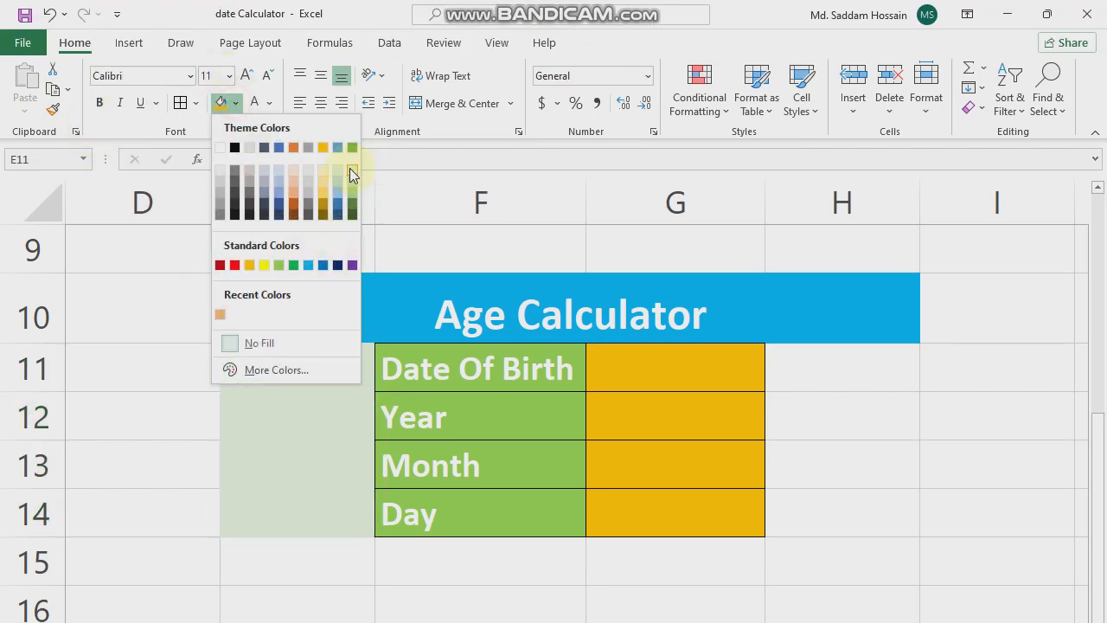
pyautogui.click(351, 173)
pyautogui.moveTo(853, 366); pyautogui.dragTo(844, 514)
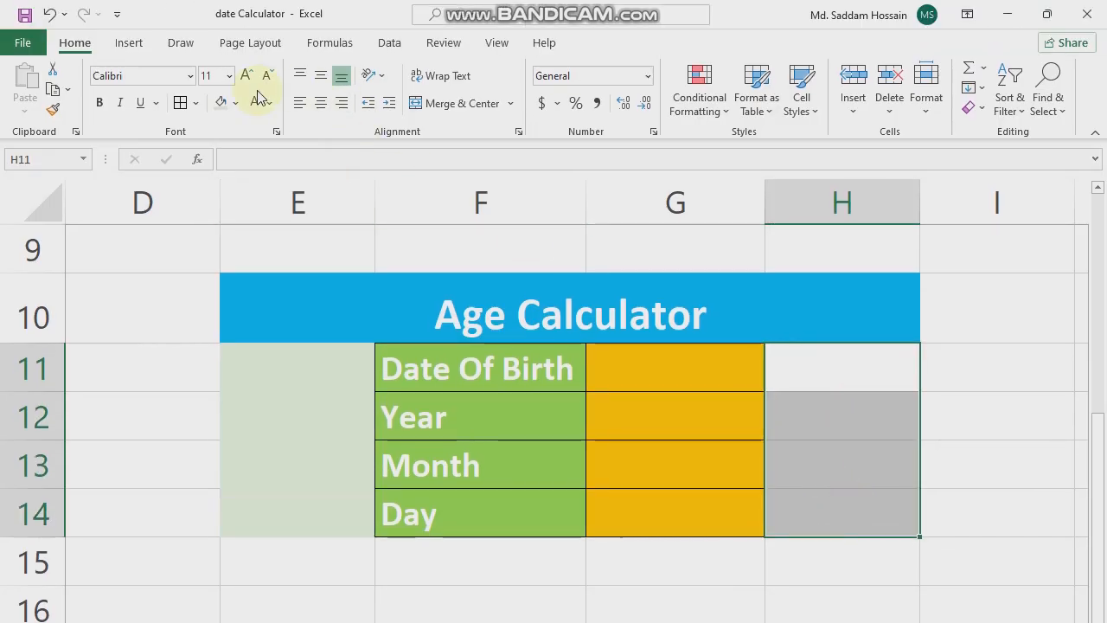
pyautogui.click(219, 65)
pyautogui.click(786, 569)
# - Fill cells E15:H15 below the table with the standard light blue colour
pyautogui.moveTo(314, 393); pyautogui.dragTo(823, 420)
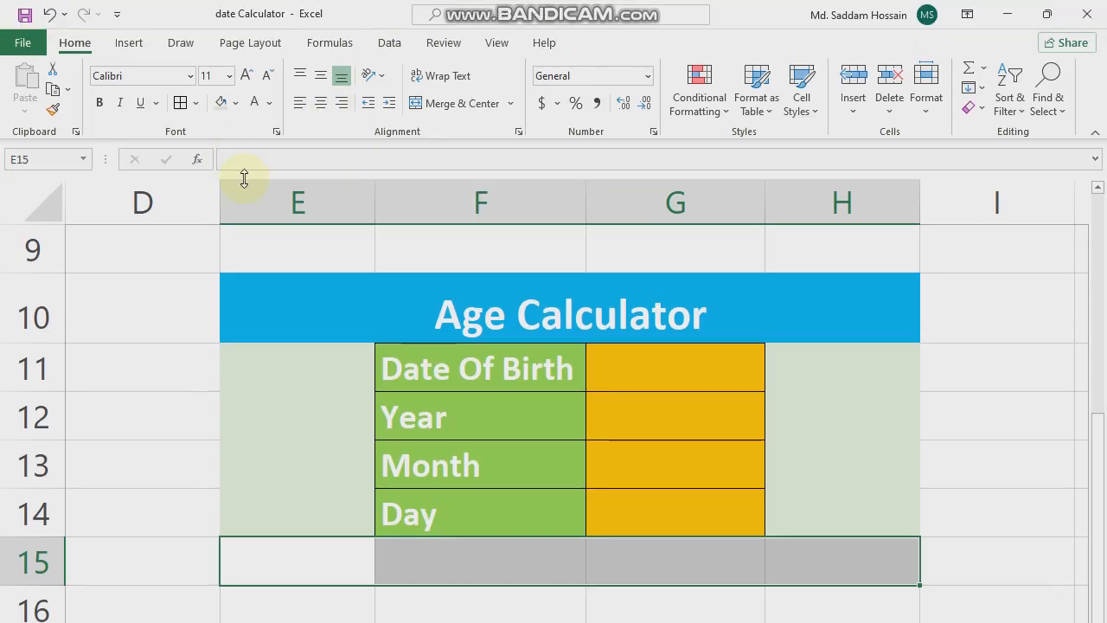
pyautogui.click(235, 102)
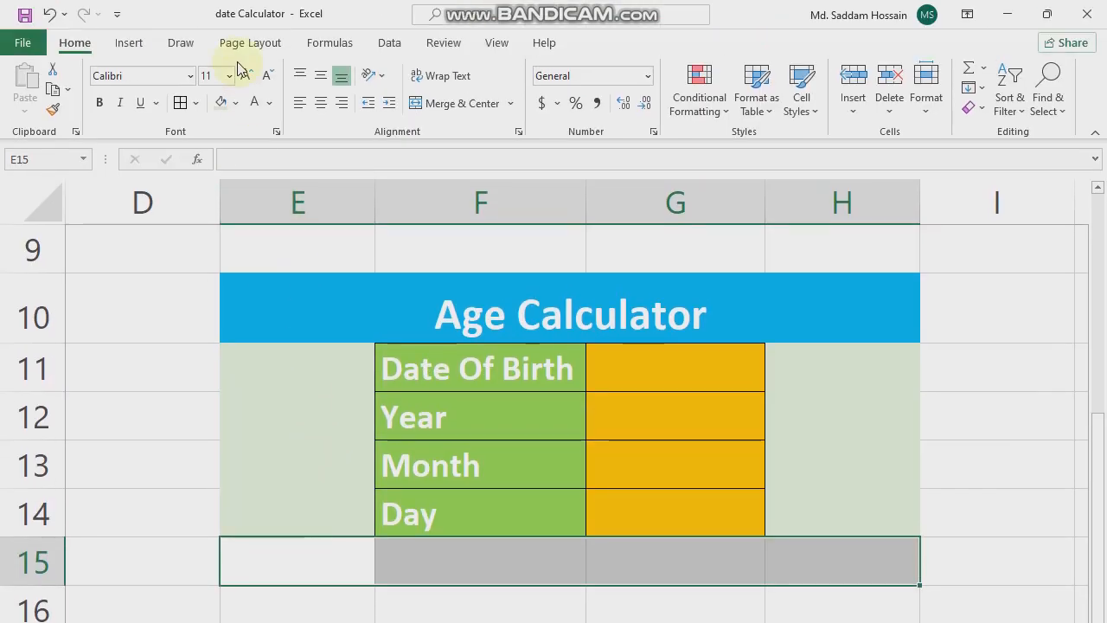
pyautogui.click(234, 103)
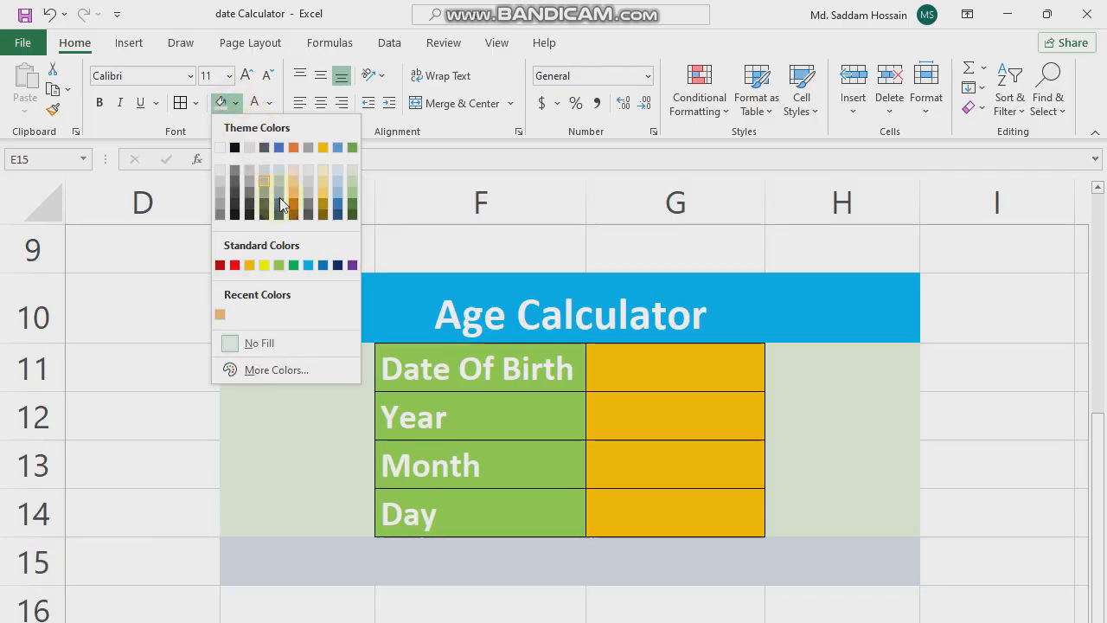
pyautogui.click(315, 264)
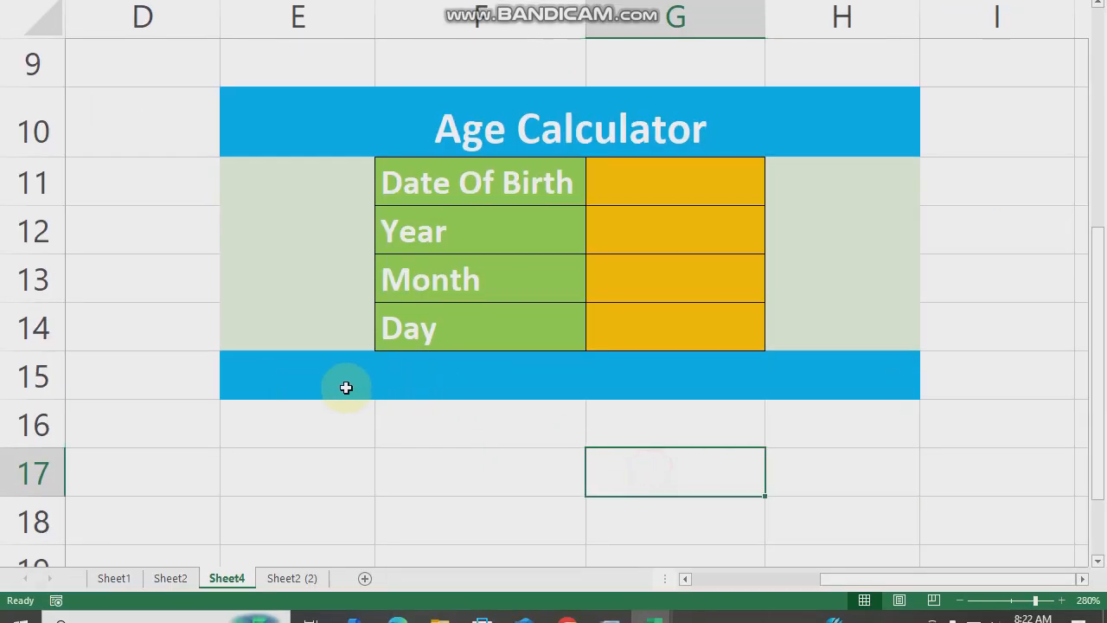
# - Enter the label "In Word:" in cell E15
pyautogui.click(316, 561)
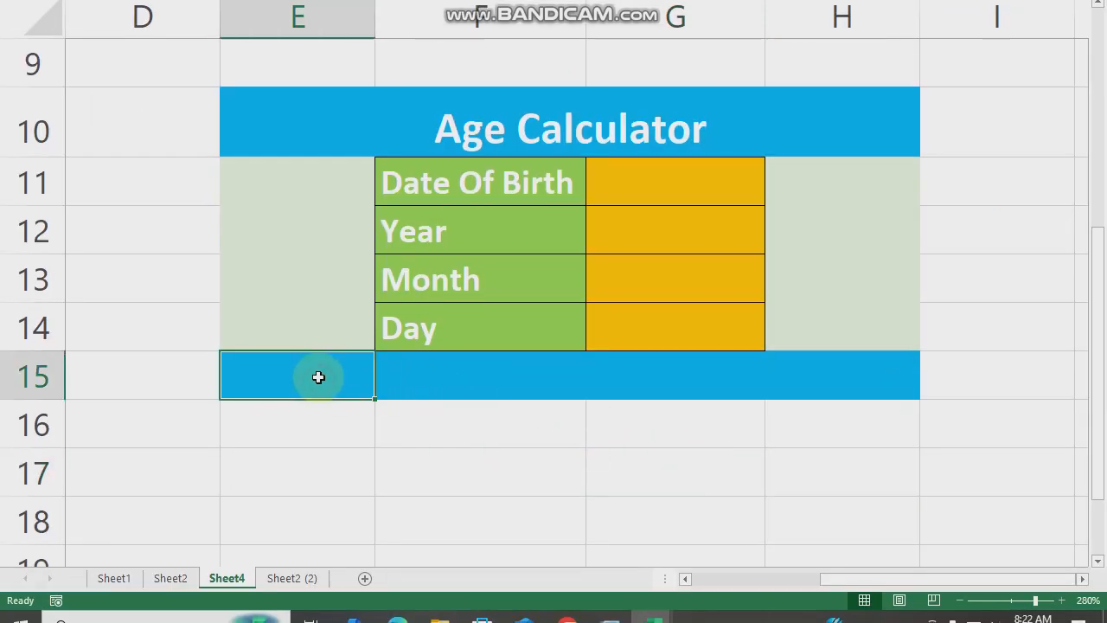
pyautogui.write('In')
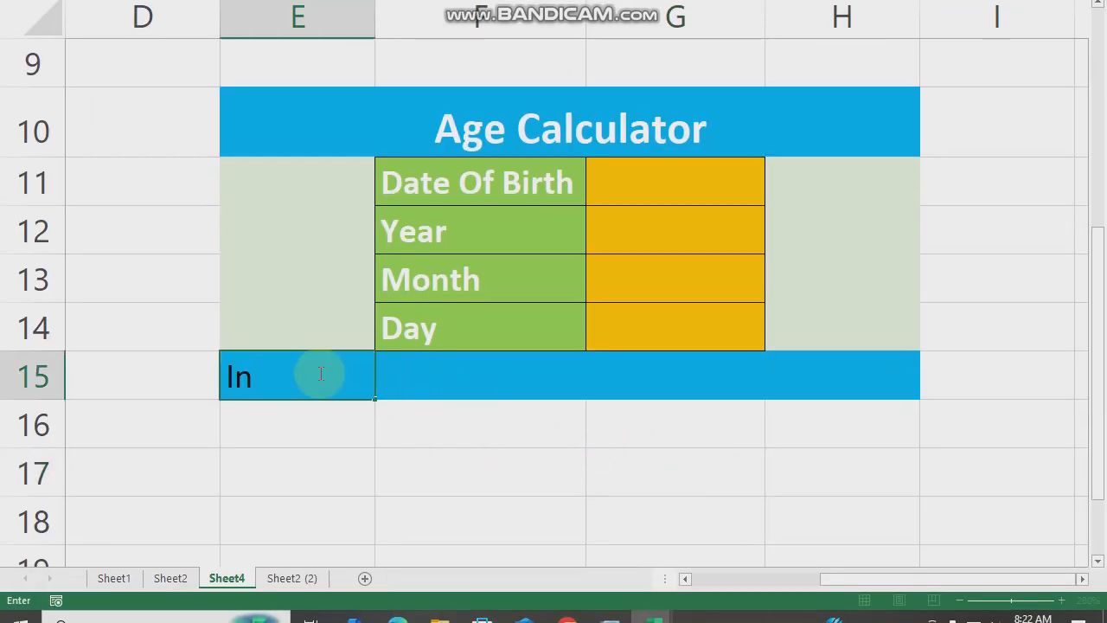
pyautogui.write(' Word')
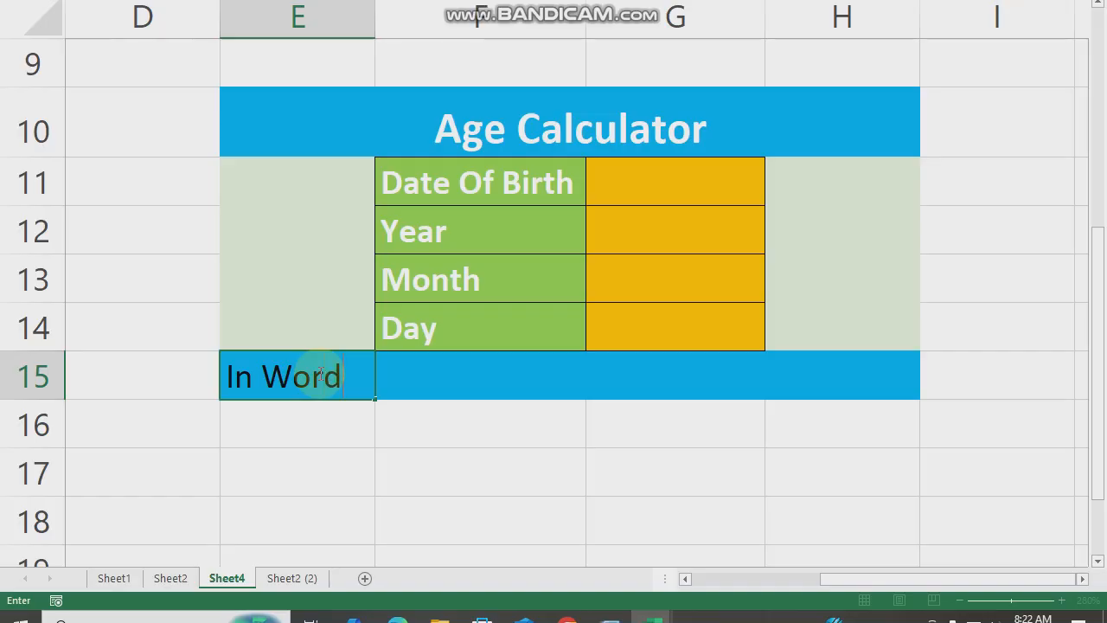
pyautogui.write(':')
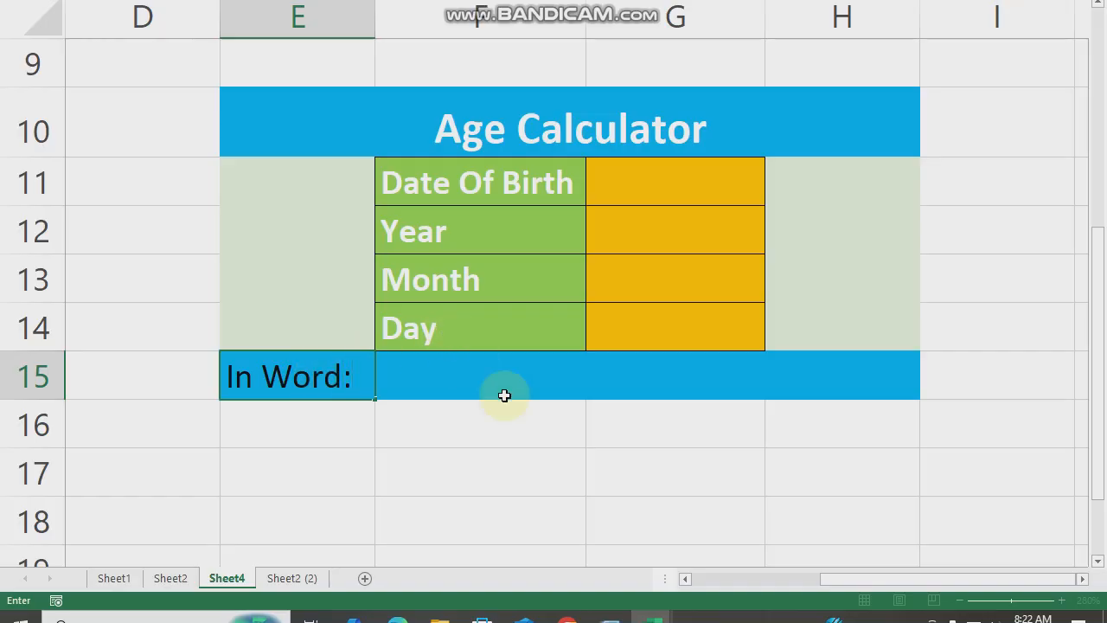
pyautogui.click(425, 424)
# - Merge and centre cells F15:H15 beside the In Word label
pyautogui.moveTo(259, 375); pyautogui.dragTo(800, 385)
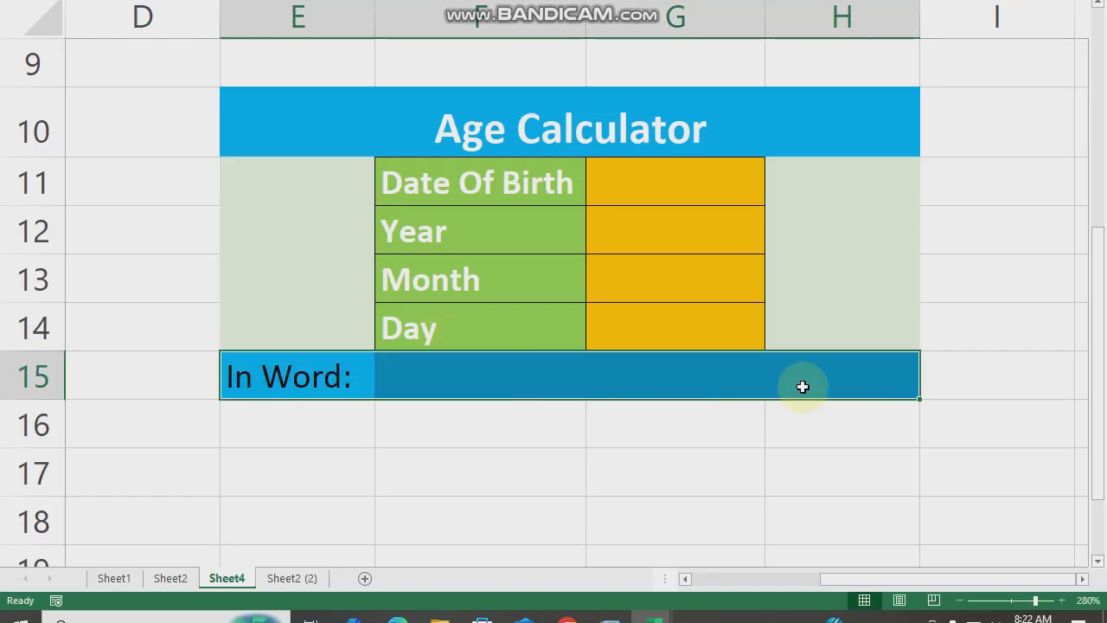
pyautogui.click(600, 460)
pyautogui.moveTo(409, 368); pyautogui.dragTo(889, 372)
pyautogui.click(496, 105)
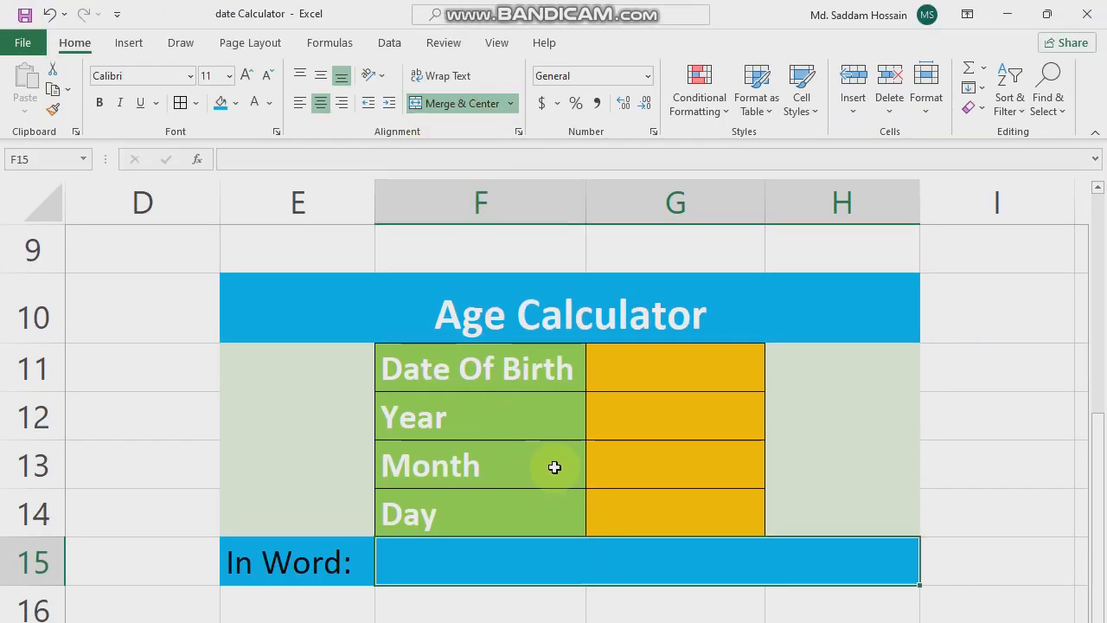
pyautogui.click(591, 467)
# - Centre the value cells G11:G14 horizontally and align them to the middle vertically
pyautogui.moveTo(640, 180); pyautogui.dragTo(648, 333)
pyautogui.click(320, 103)
pyautogui.click(320, 75)
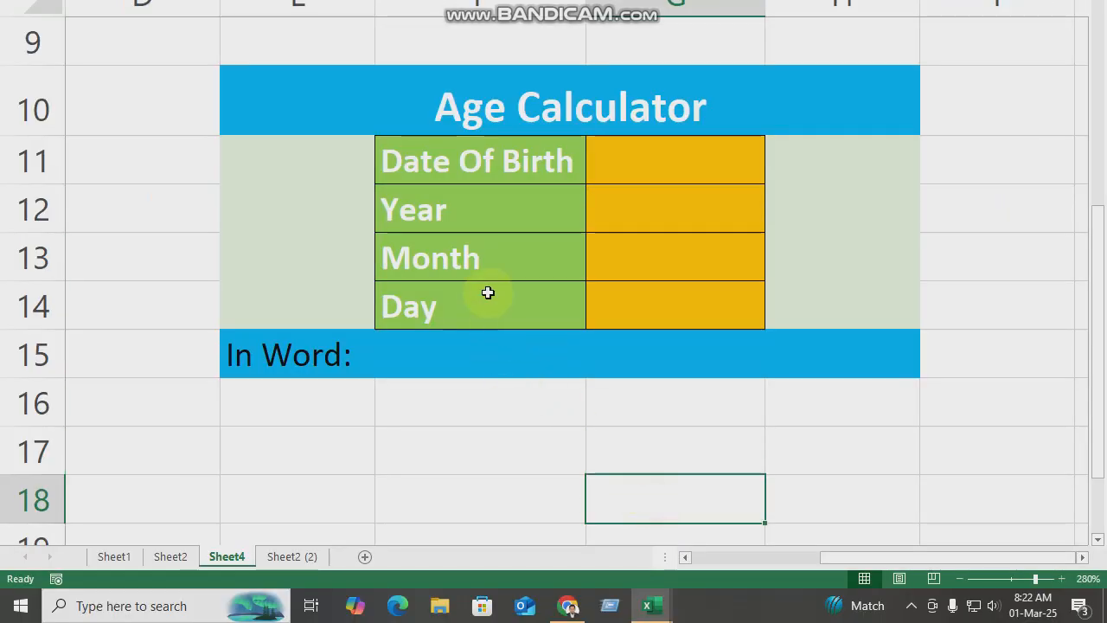
pyautogui.click(479, 426)
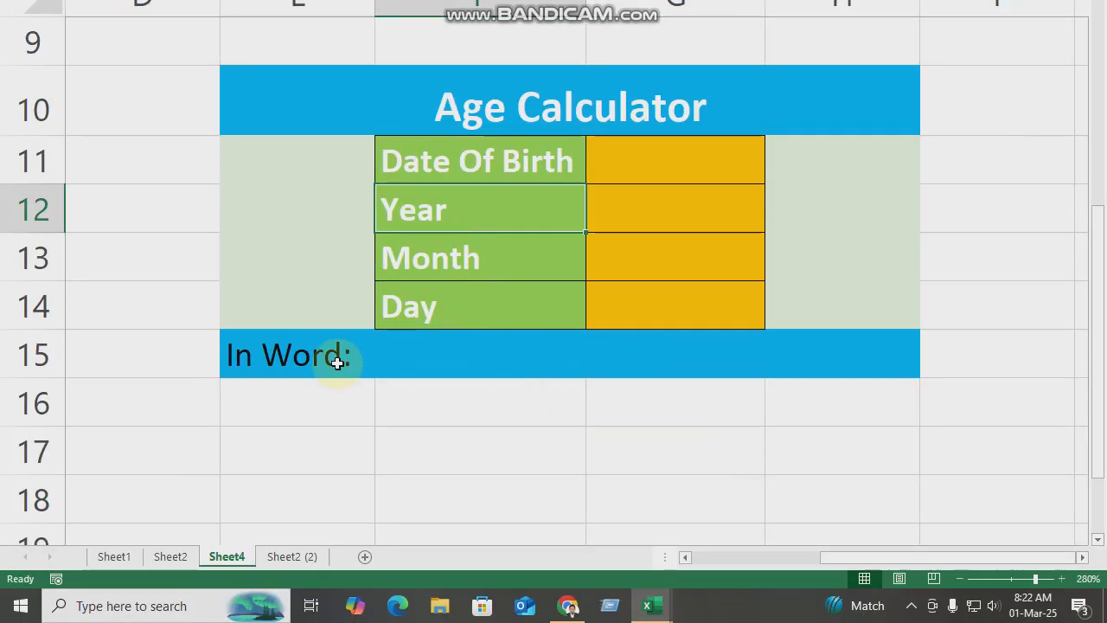
# - Make the text in the In Word row E15:H15 white and bold
pyautogui.click(487, 363)
pyautogui.moveTo(277, 359); pyautogui.dragTo(717, 354)
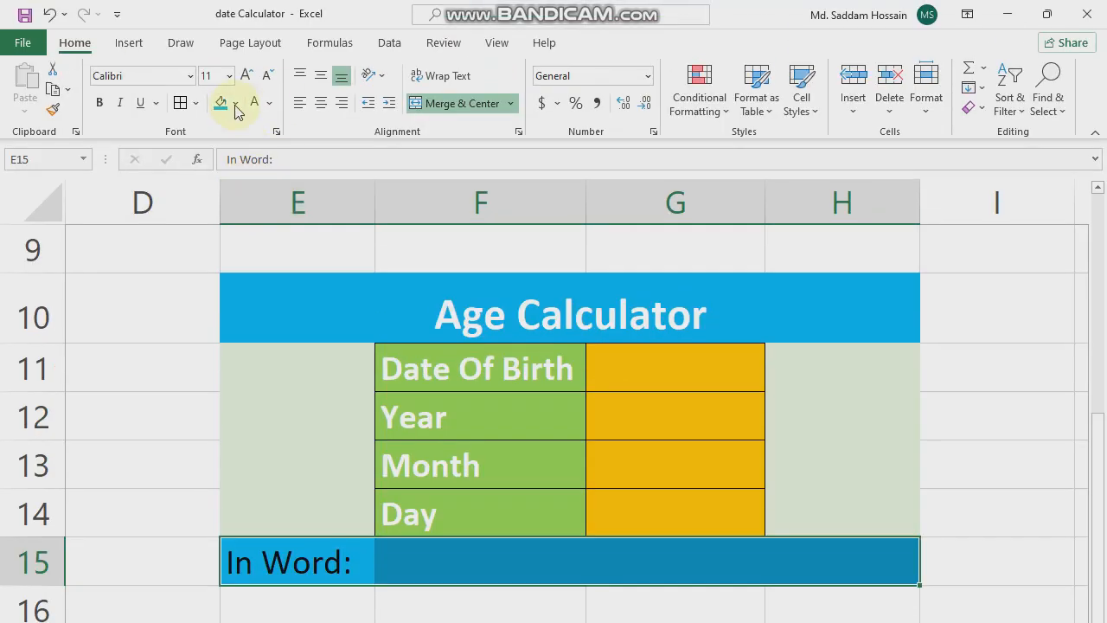
pyautogui.click(255, 105)
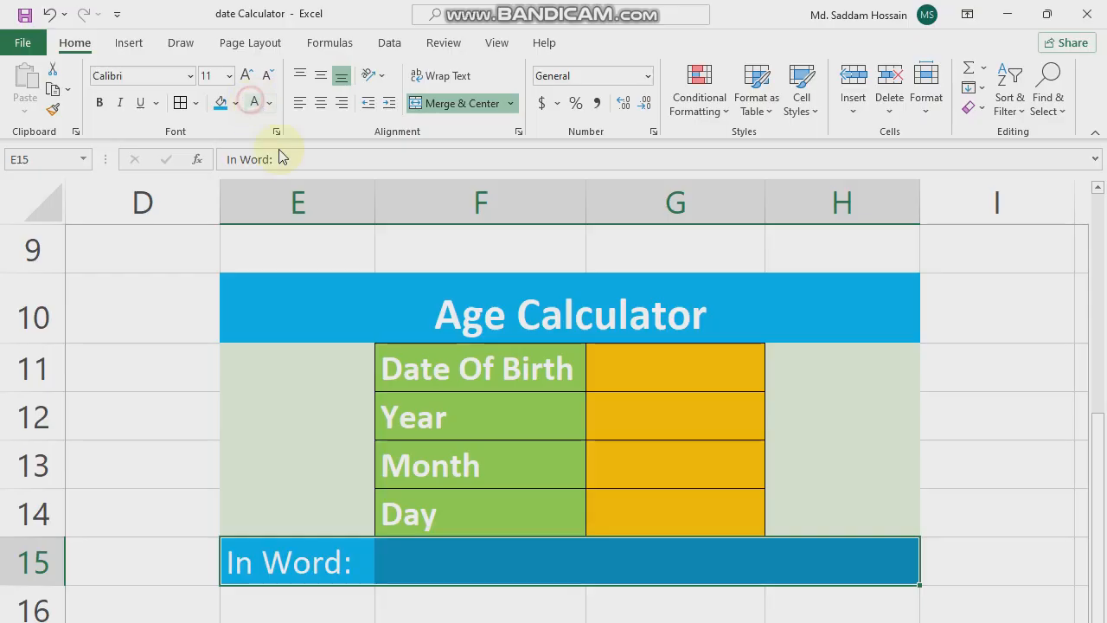
pyautogui.click(546, 499)
pyautogui.moveTo(303, 354); pyautogui.dragTo(854, 353)
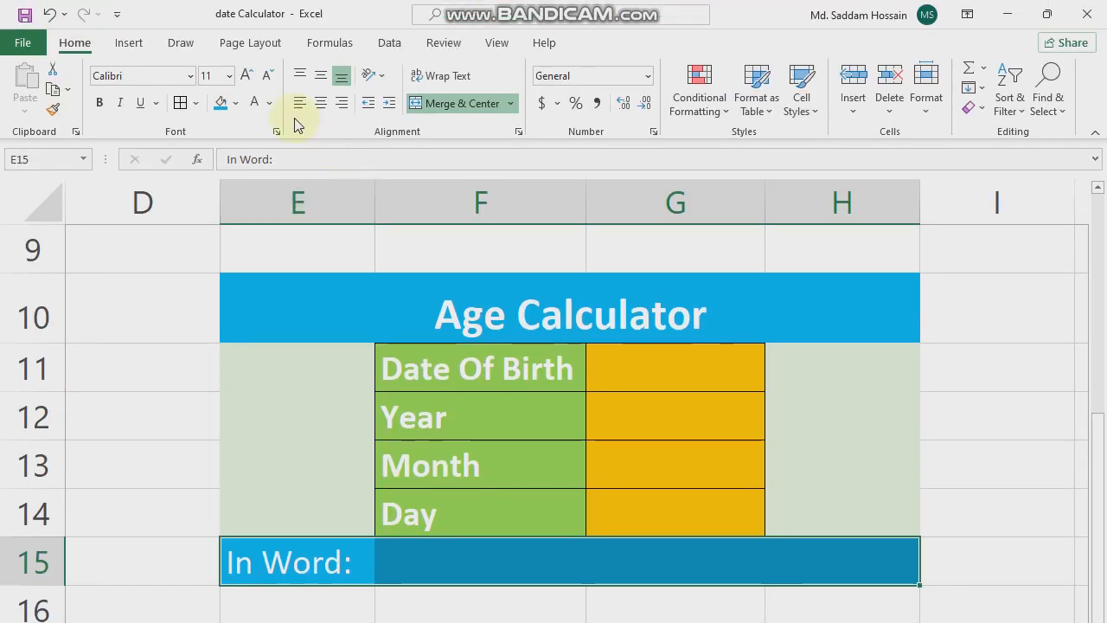
pyautogui.click(99, 102)
pyautogui.moveTo(580, 467); pyautogui.dragTo(588, 470)
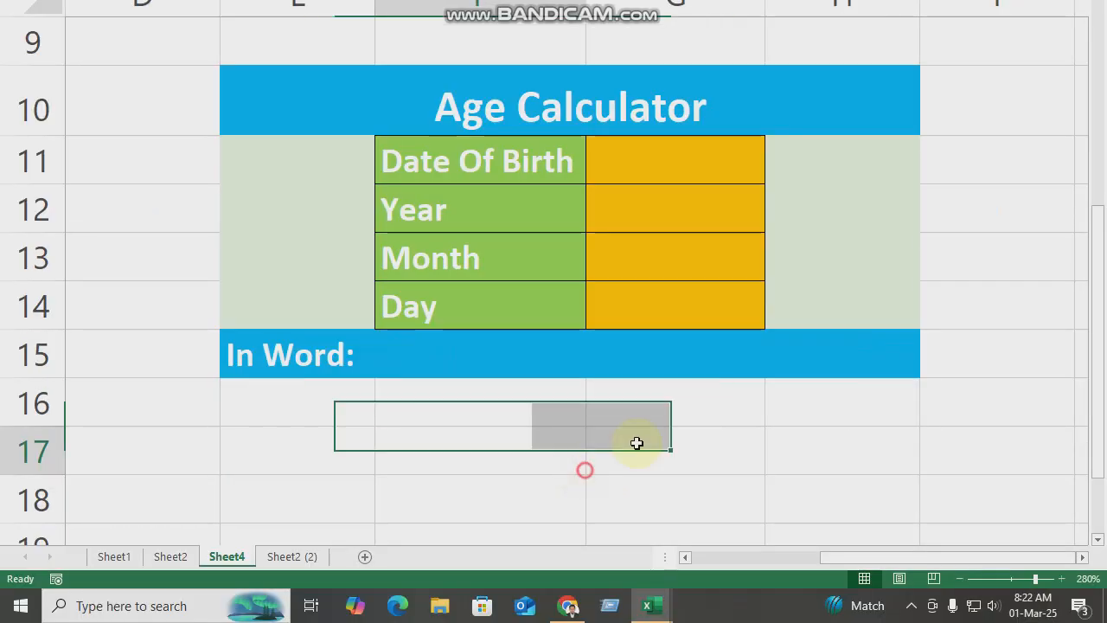
pyautogui.scroll(2, 366, 462)
pyautogui.scroll(-2, 445, 451)
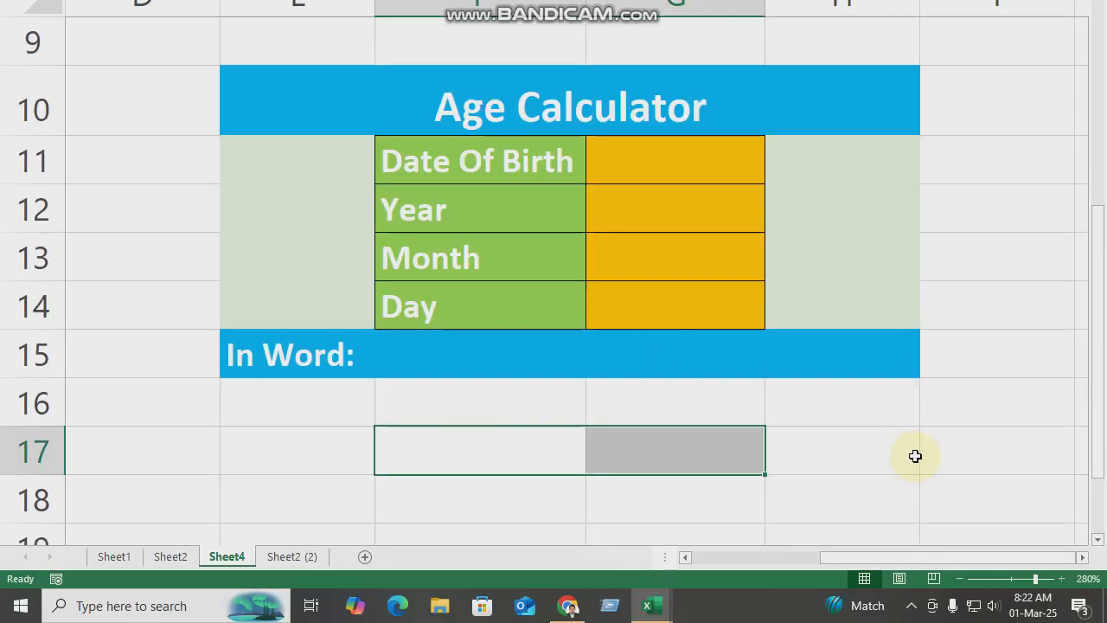
pyautogui.click(941, 430)
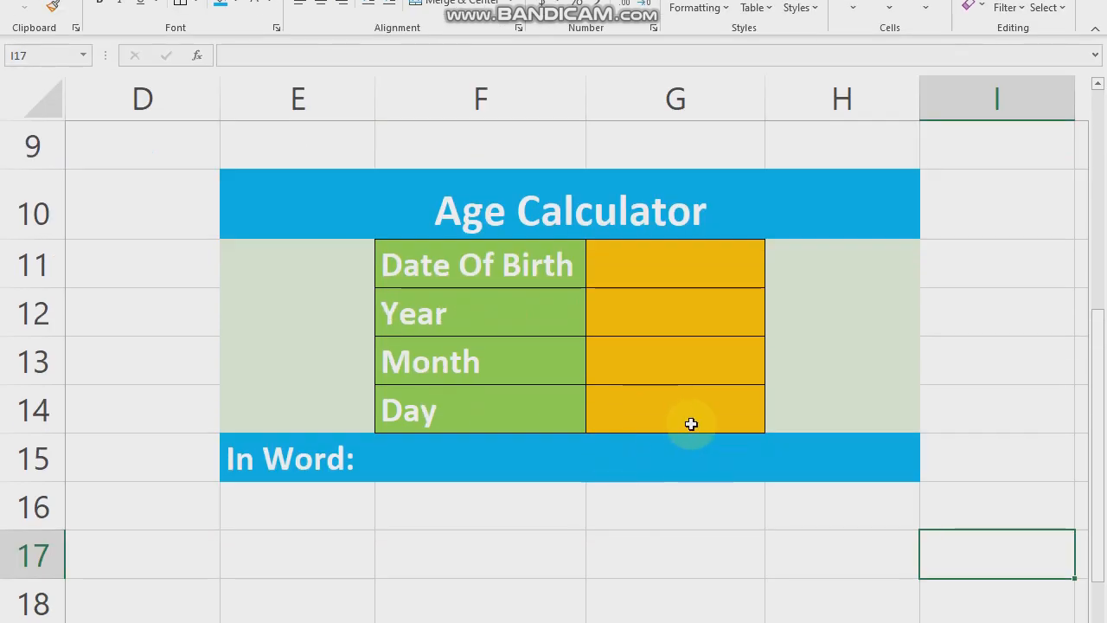
# - Enter a sample date of birth in cell G11 in day/month/year order with a four-digit year
pyautogui.click(657, 173)
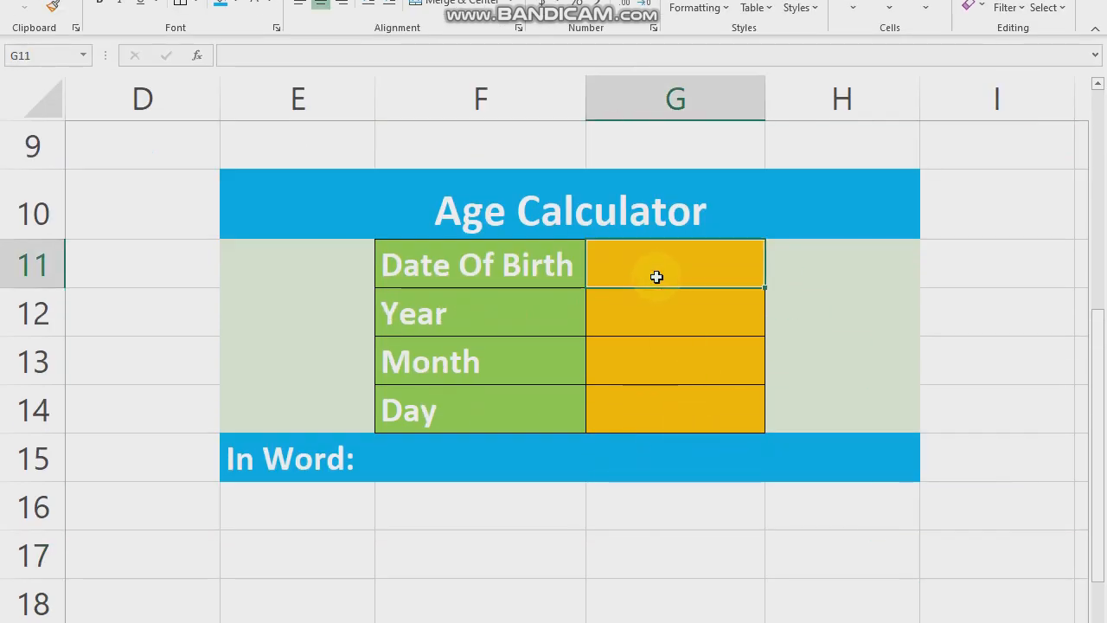
pyautogui.write('21')
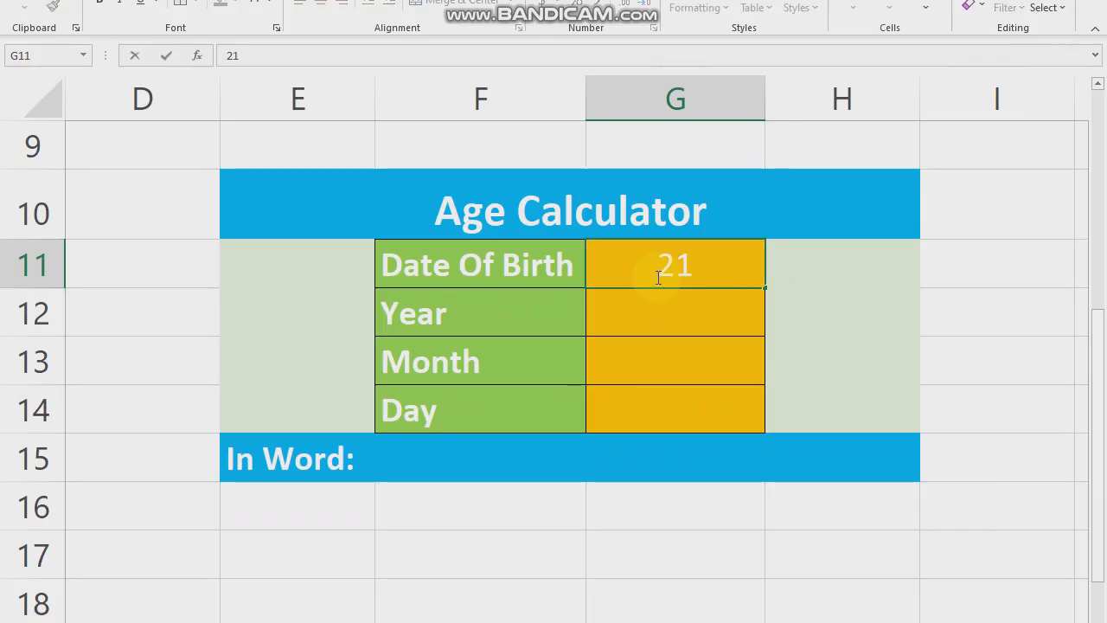
pyautogui.write('/05/17')
pyautogui.press('BackSpace')
pyautogui.write('975')
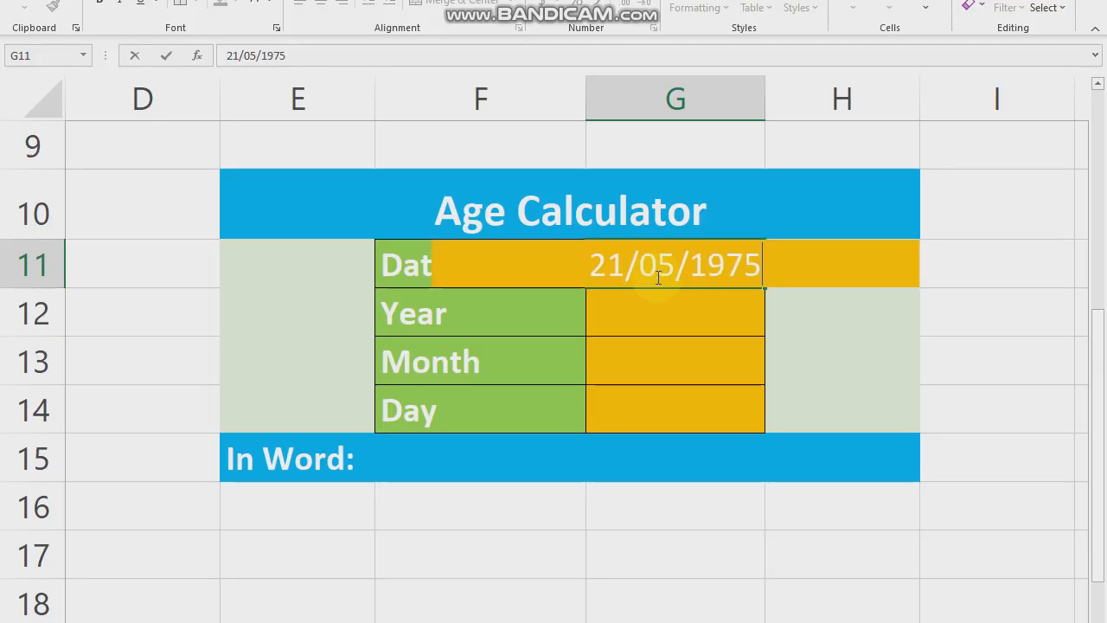
pyautogui.press('BackSpace')
pyautogui.press('BackSpace')
pyautogui.write('75')
pyautogui.press('Return')
# - Make the value cells G11:G14 bold
pyautogui.moveTo(709, 264); pyautogui.dragTo(700, 412)
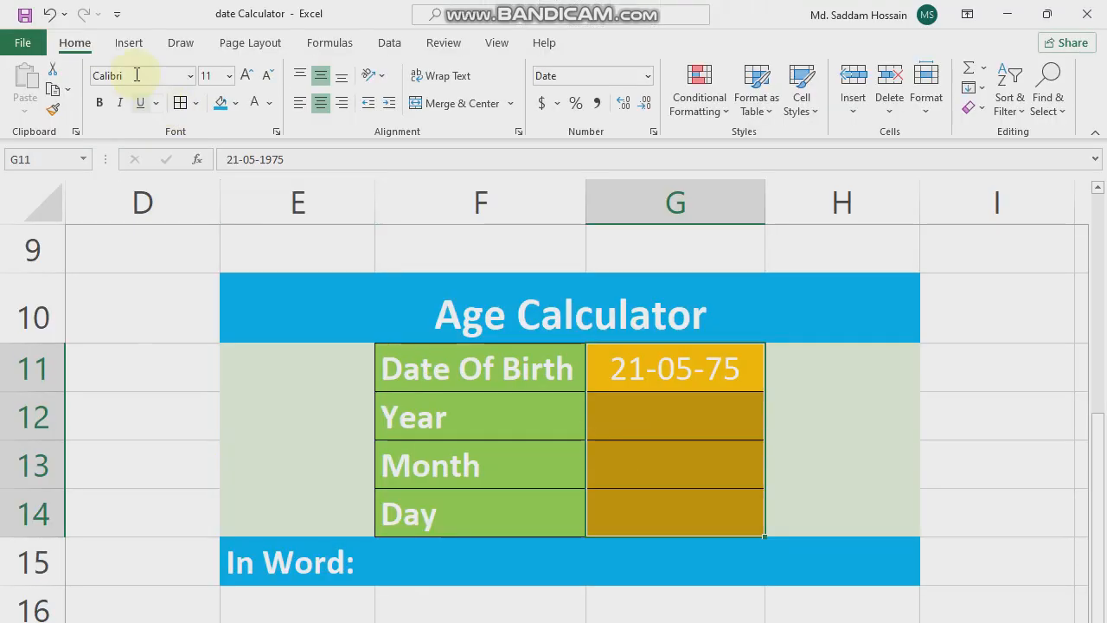
pyautogui.click(103, 104)
pyautogui.click(882, 450)
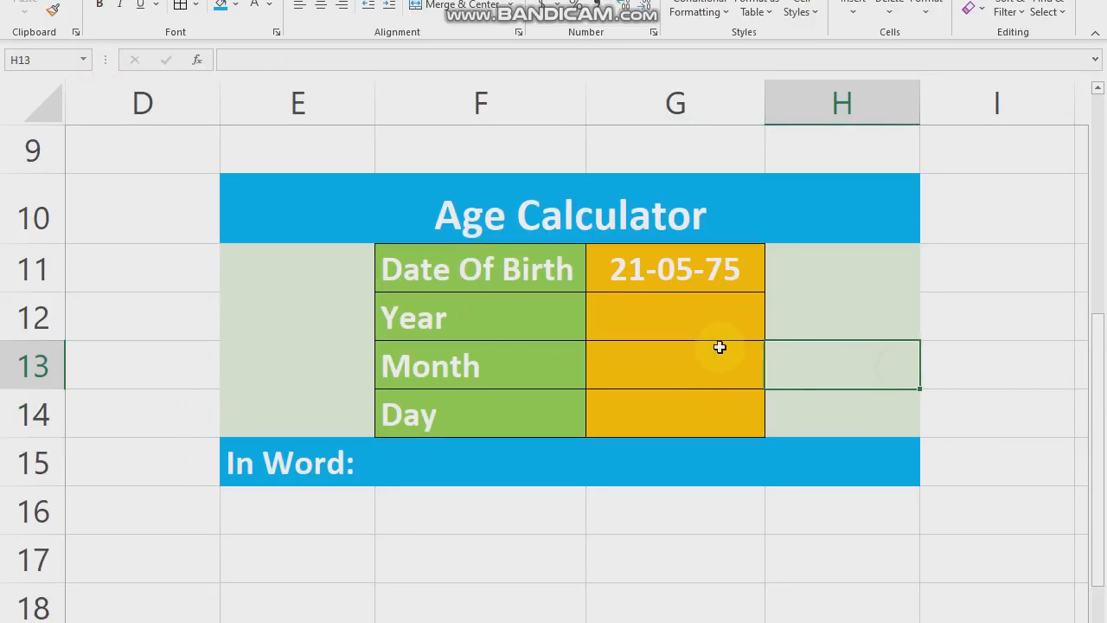
# - Calculate the completed years in cell G12 with the formula =datedif(G11,today(),"Y")
pyautogui.click(711, 416)
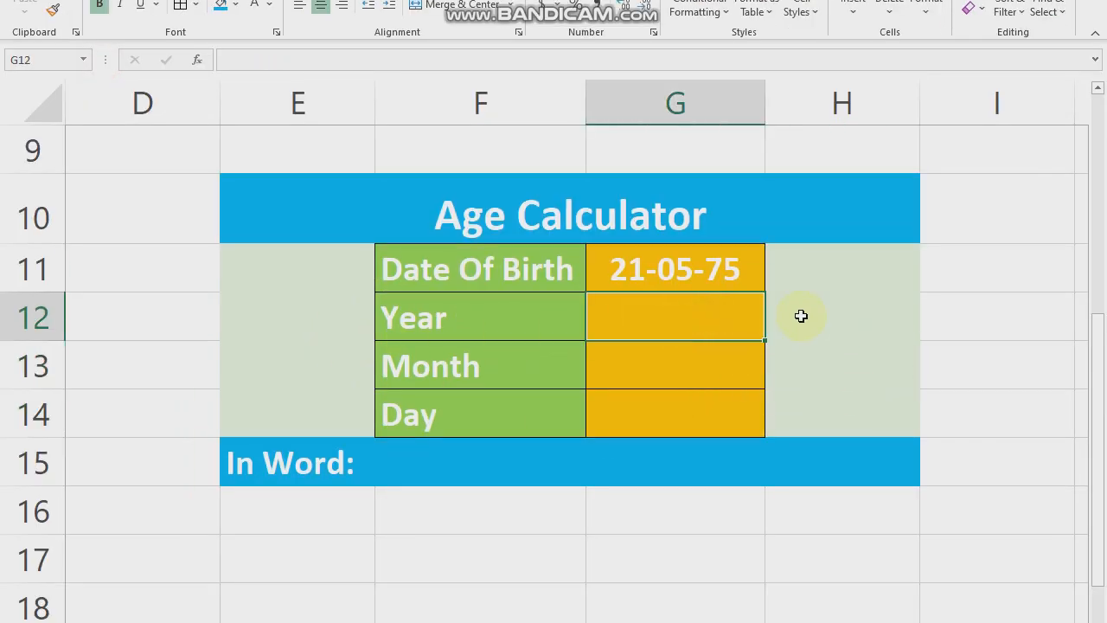
pyautogui.write('=')
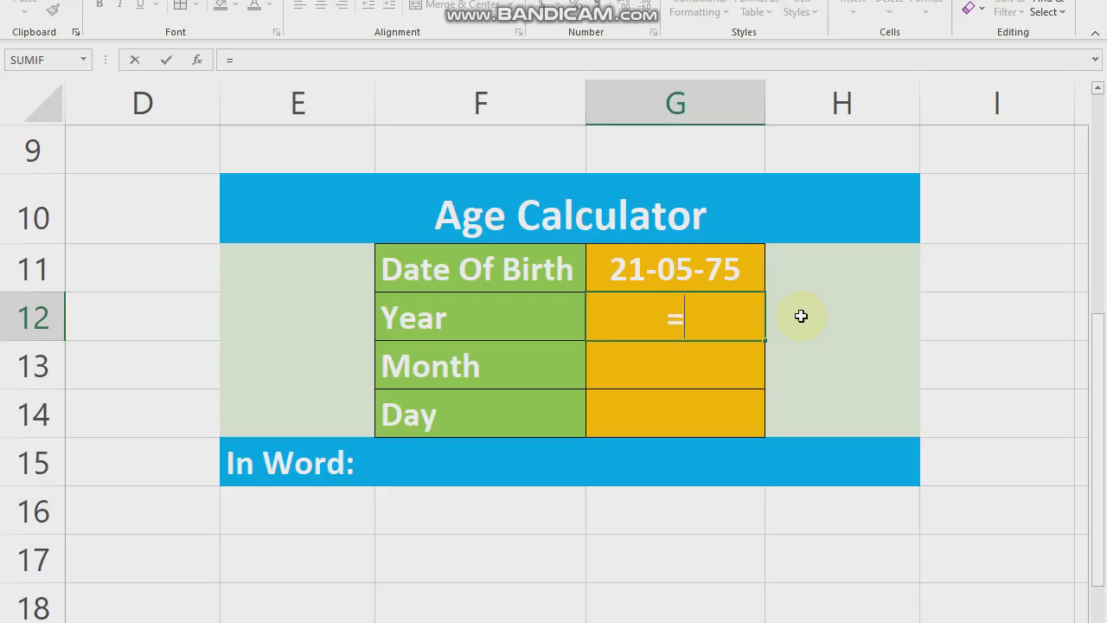
pyautogui.write('datedif')
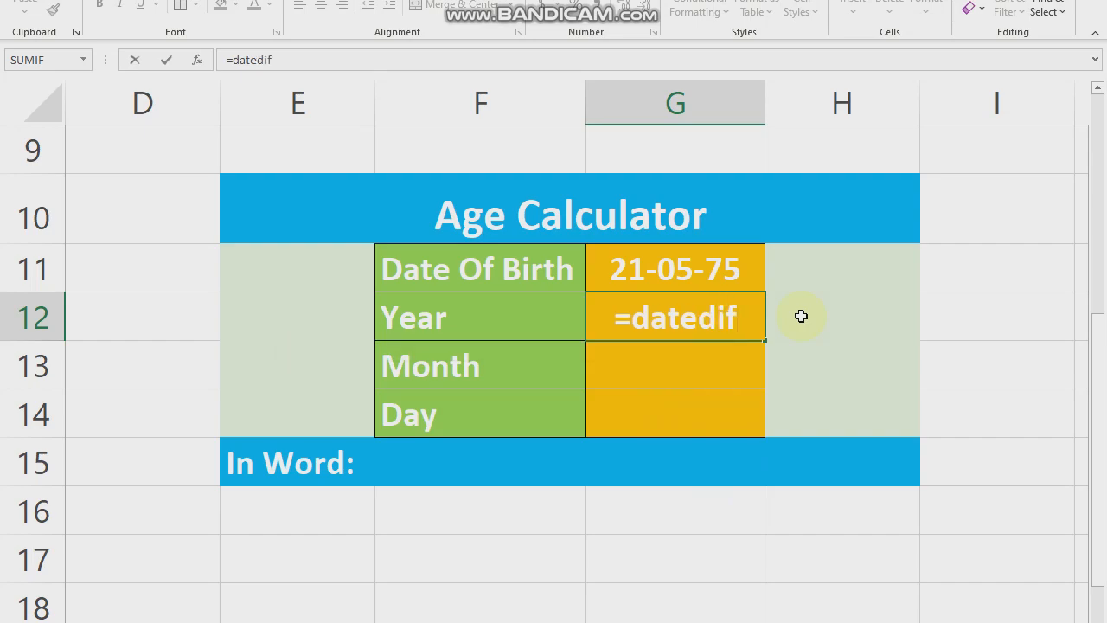
pyautogui.write('(')
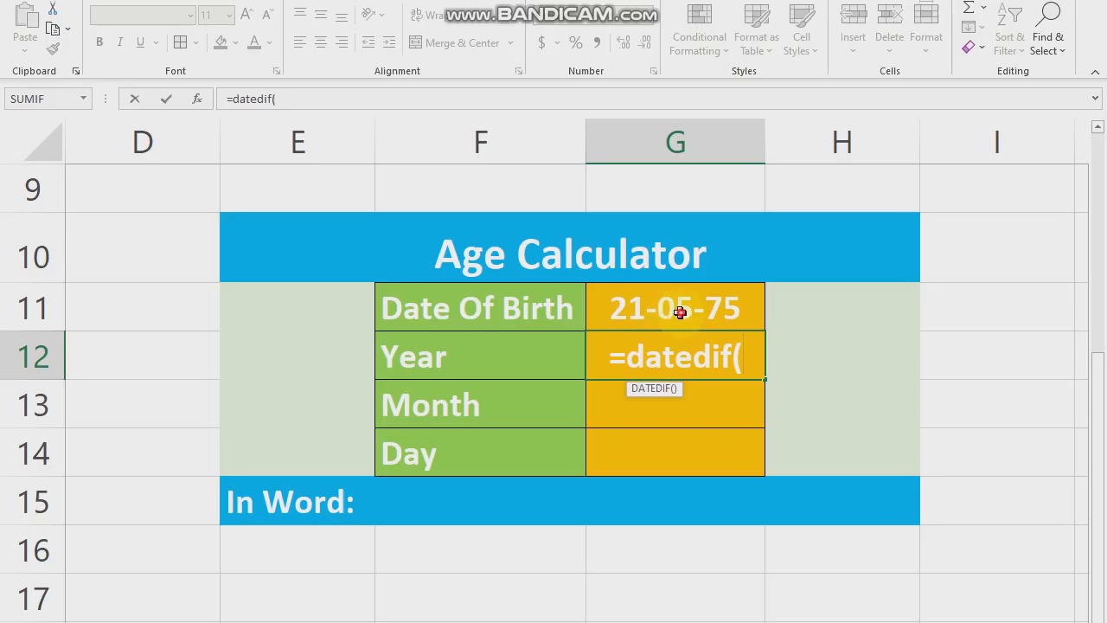
pyautogui.click(679, 315)
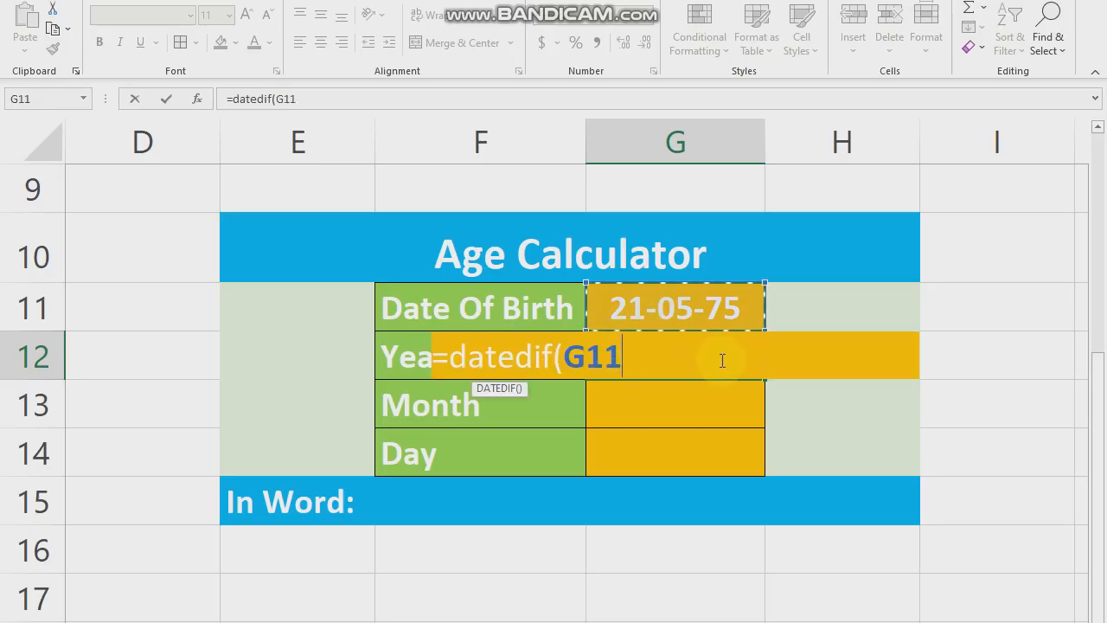
pyautogui.write(',t')
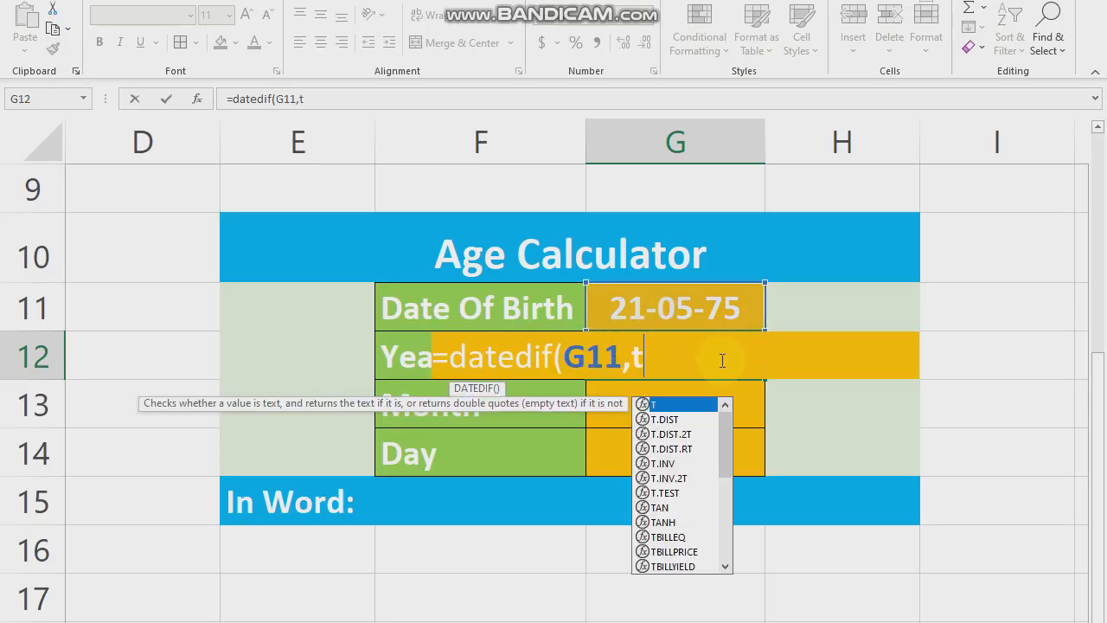
pyautogui.write('oday')
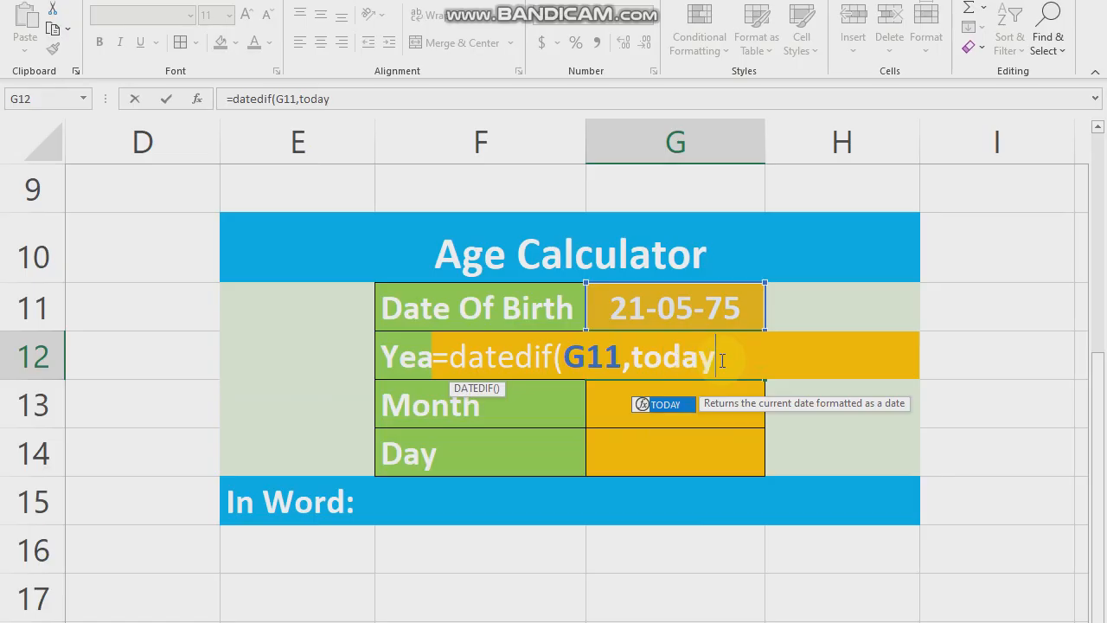
pyautogui.write('(),')
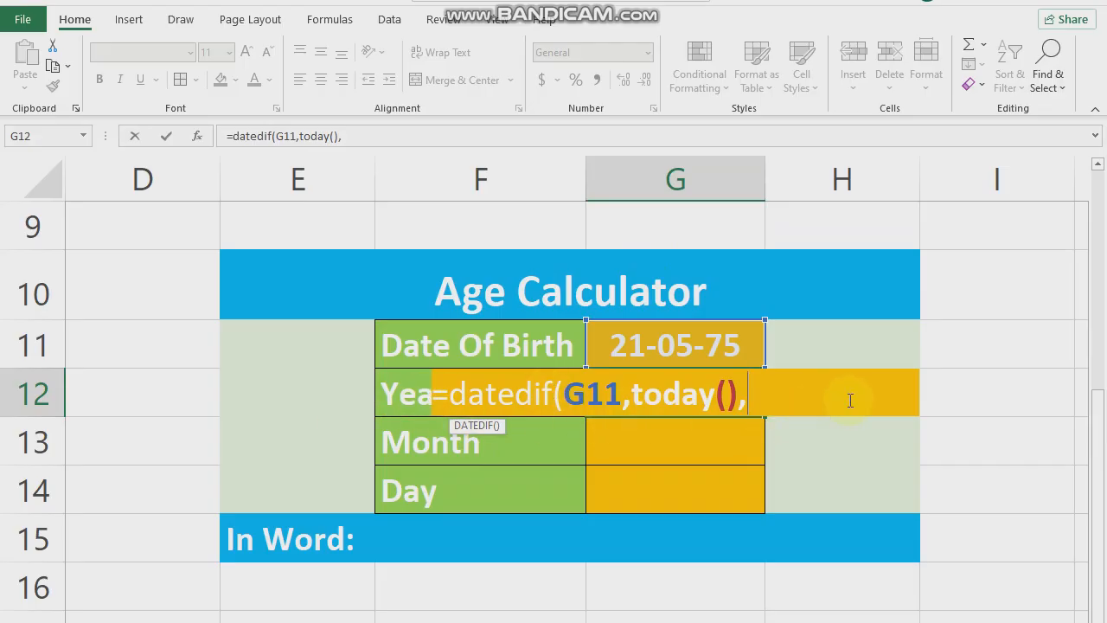
pyautogui.write('"Y")')
pyautogui.press('Return')
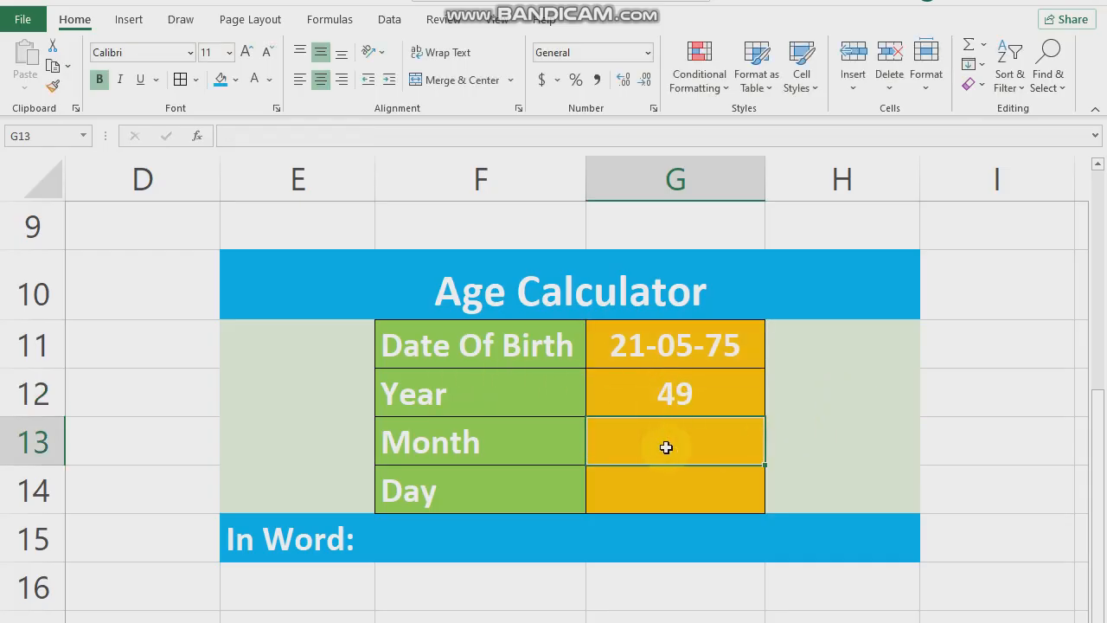
# - Calculate the remaining months in cell G13 with the formula =datedif(G11,today(),"YM")
pyautogui.write('=da')
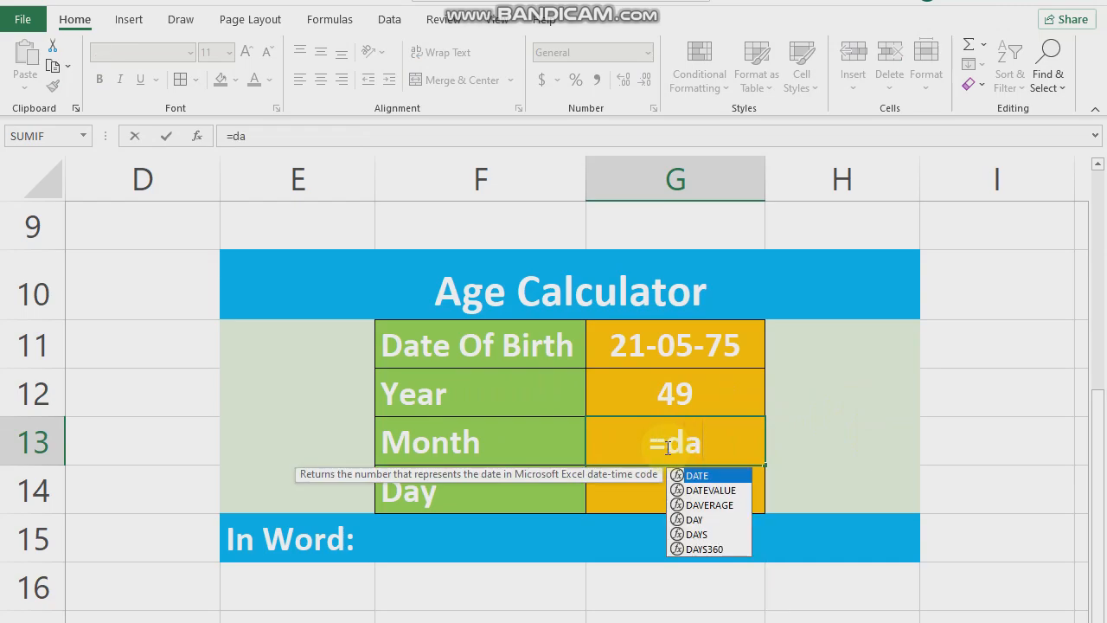
pyautogui.write('tedif(')
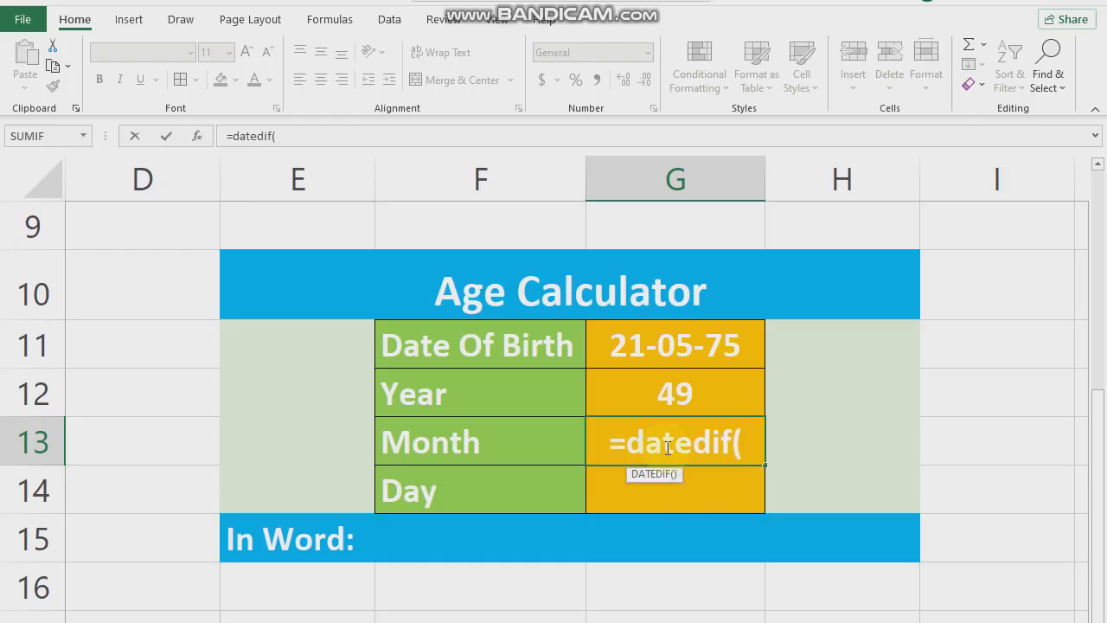
pyautogui.click(695, 351)
pyautogui.write(',')
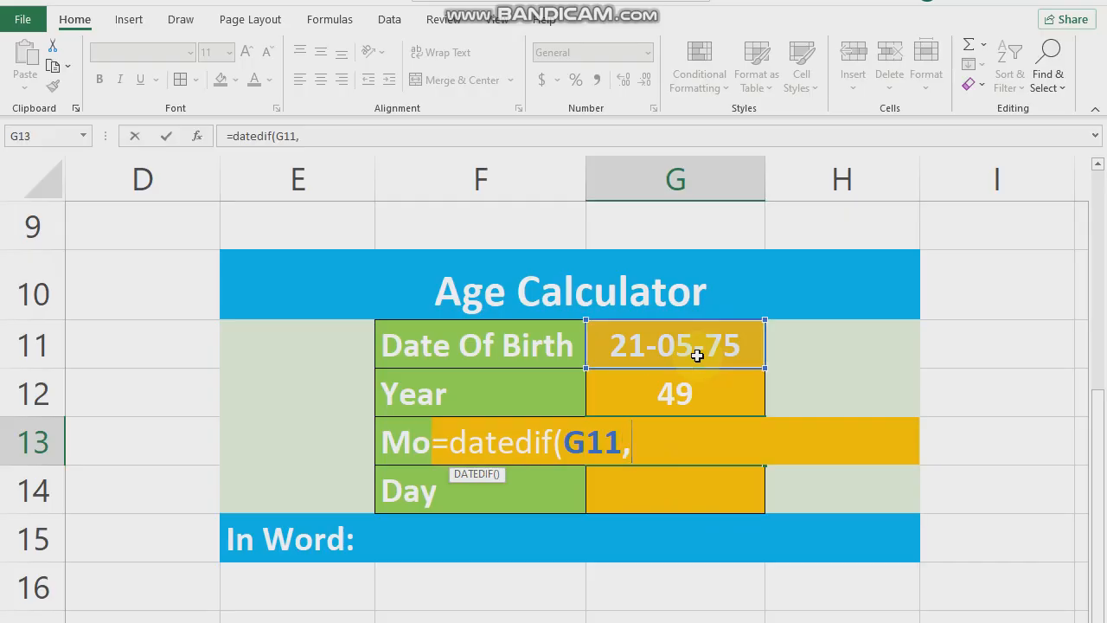
pyautogui.write('taody')
pyautogui.press('BackSpace')
pyautogui.press('BackSpace')
pyautogui.press('BackSpace')
pyautogui.press('BackSpace')
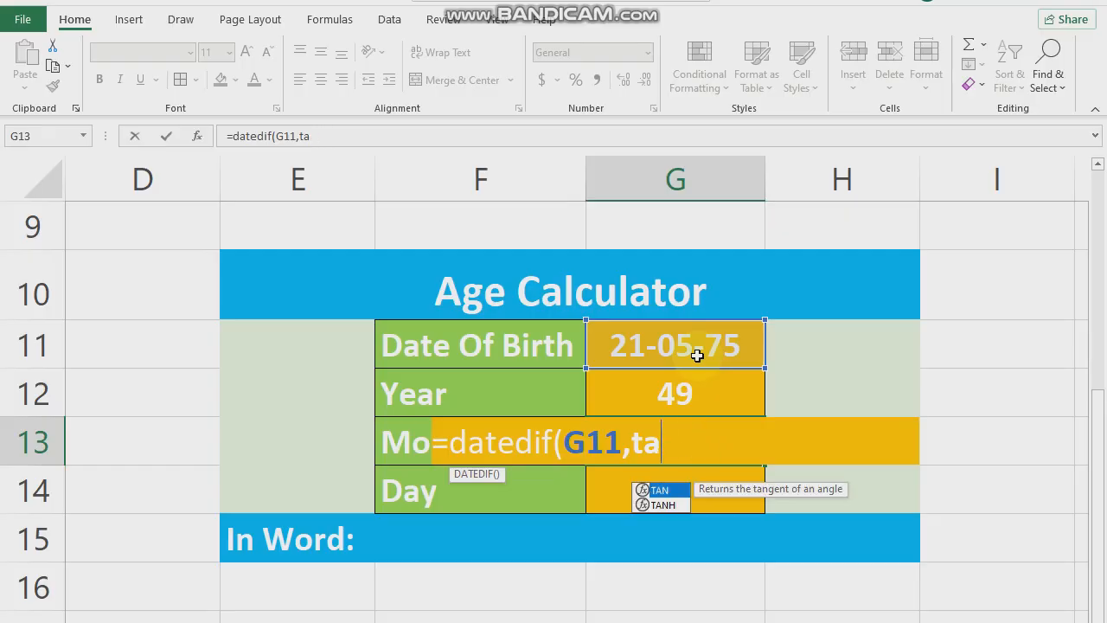
pyautogui.write('oday')
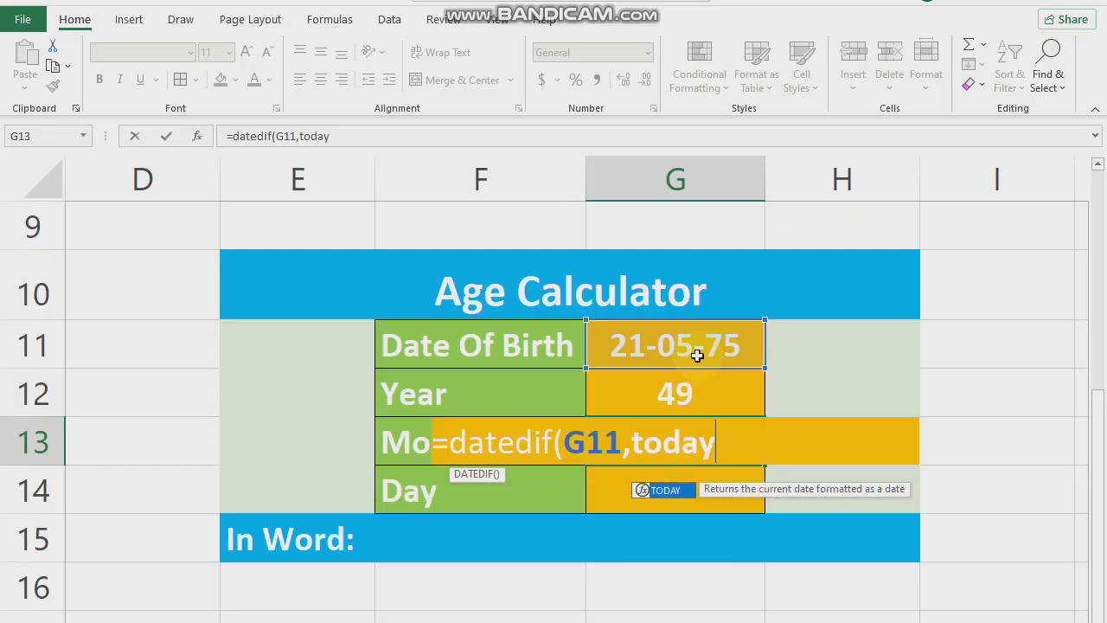
pyautogui.write('(),"')
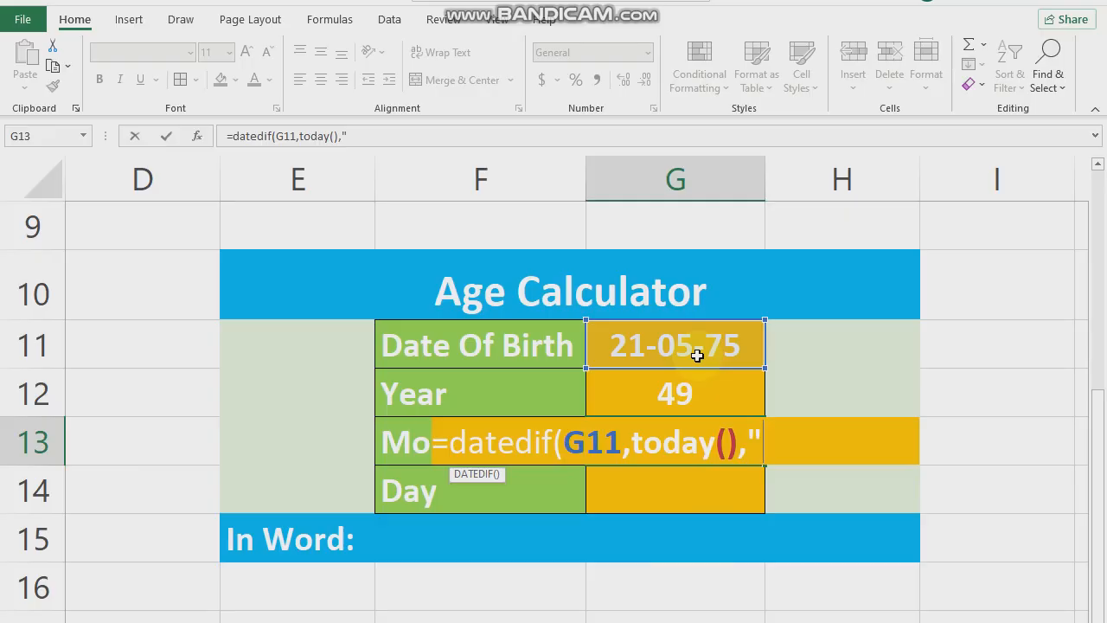
pyautogui.write('YM')
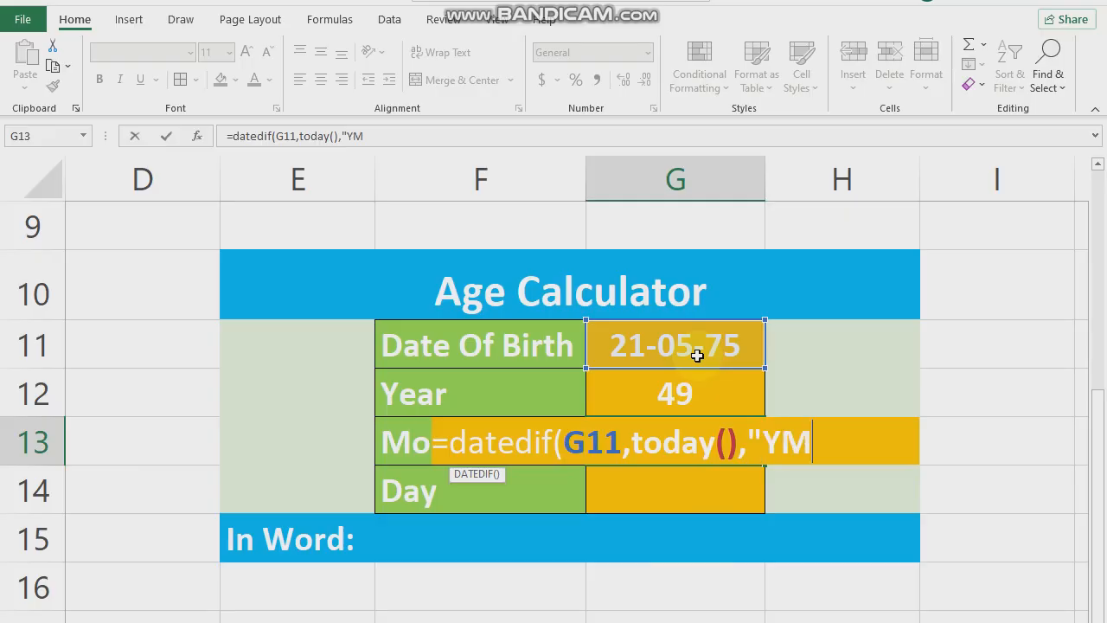
pyautogui.write('"0')
pyautogui.press('BackSpace')
pyautogui.write(')')
pyautogui.press('Return')
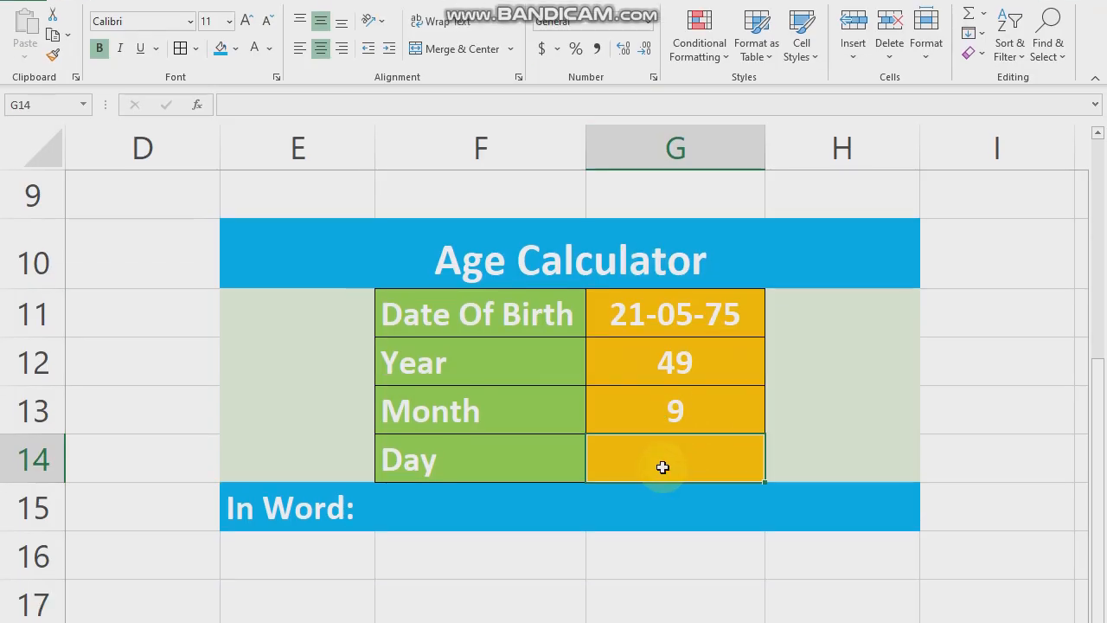
# - Calculate the remaining days in cell G14 with the formula =datedif(G11,today(),"MD")
pyautogui.write('=dated')
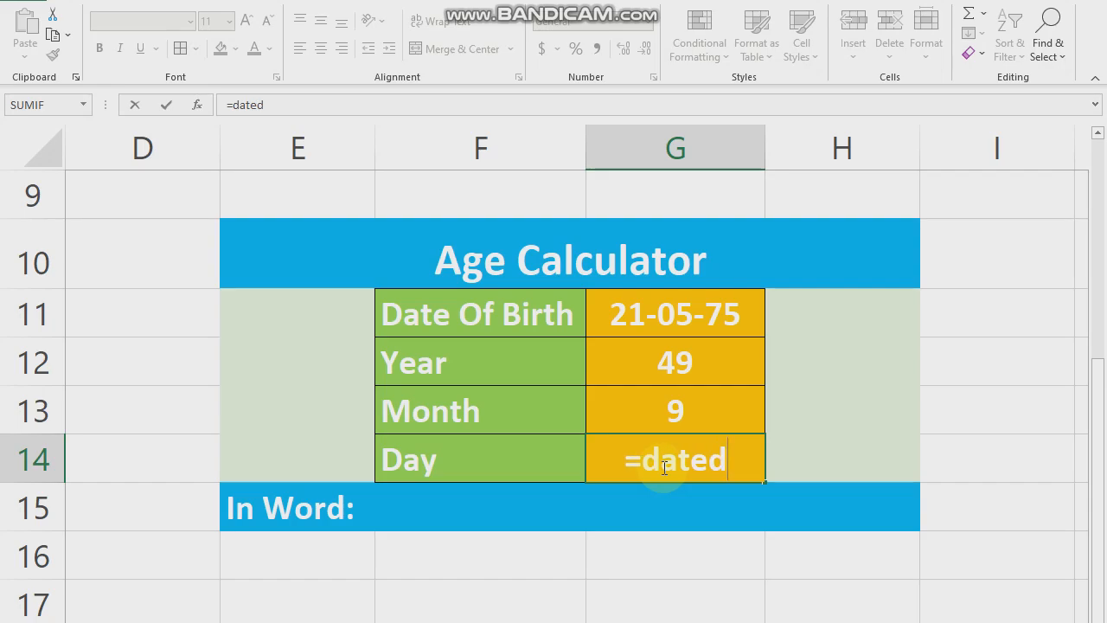
pyautogui.write('if(')
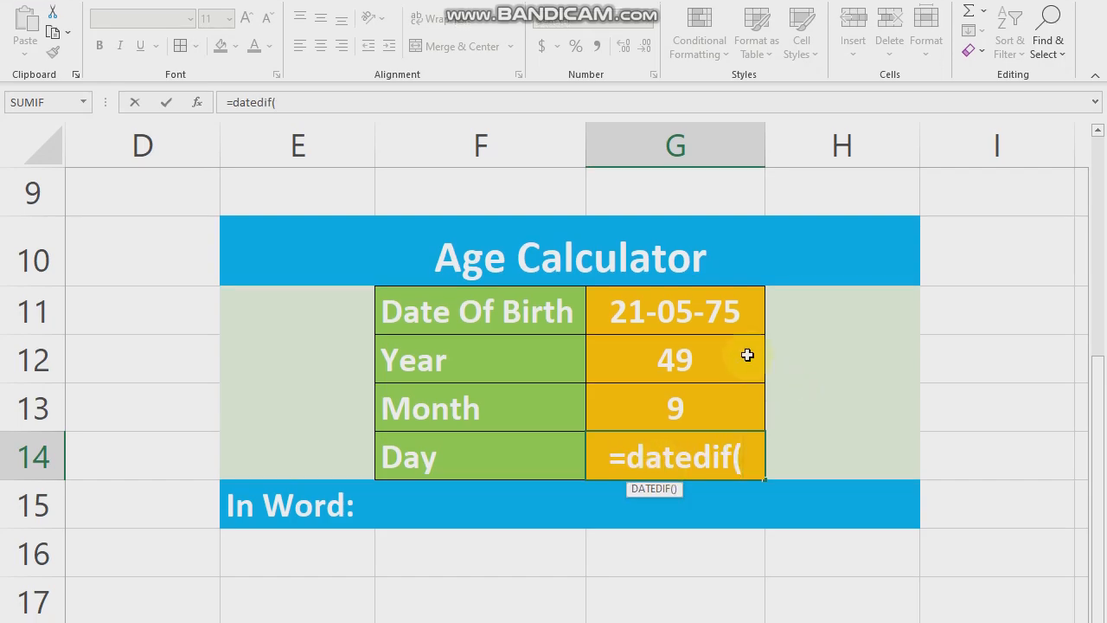
pyautogui.click(741, 316)
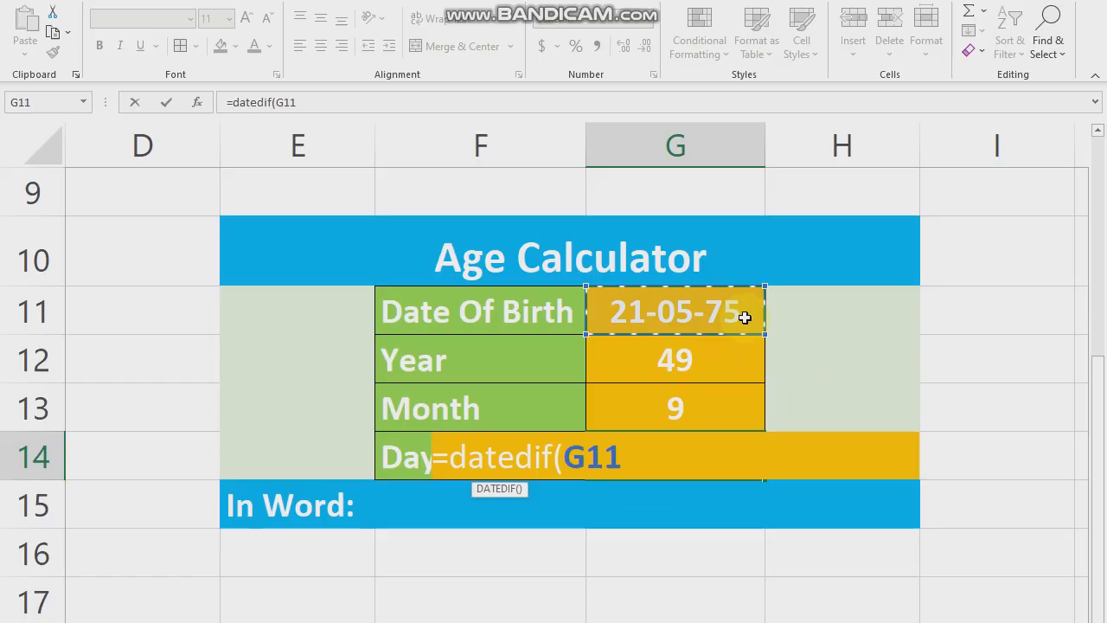
pyautogui.write(',d')
pyautogui.press('BackSpace')
pyautogui.write('to')
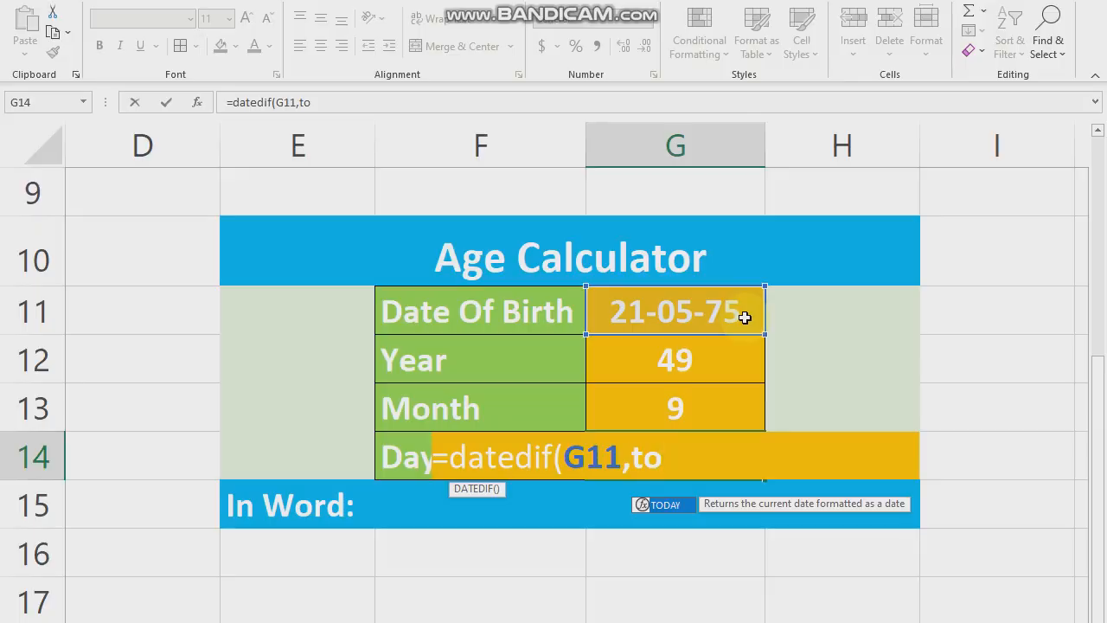
pyautogui.write('day()')
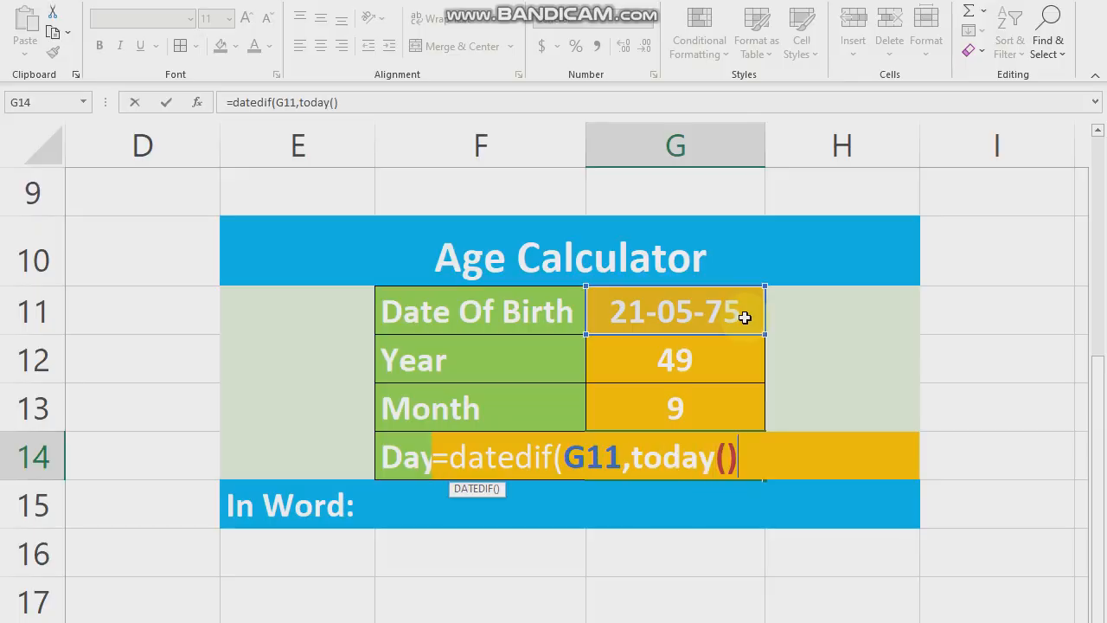
pyautogui.write(',"MD')
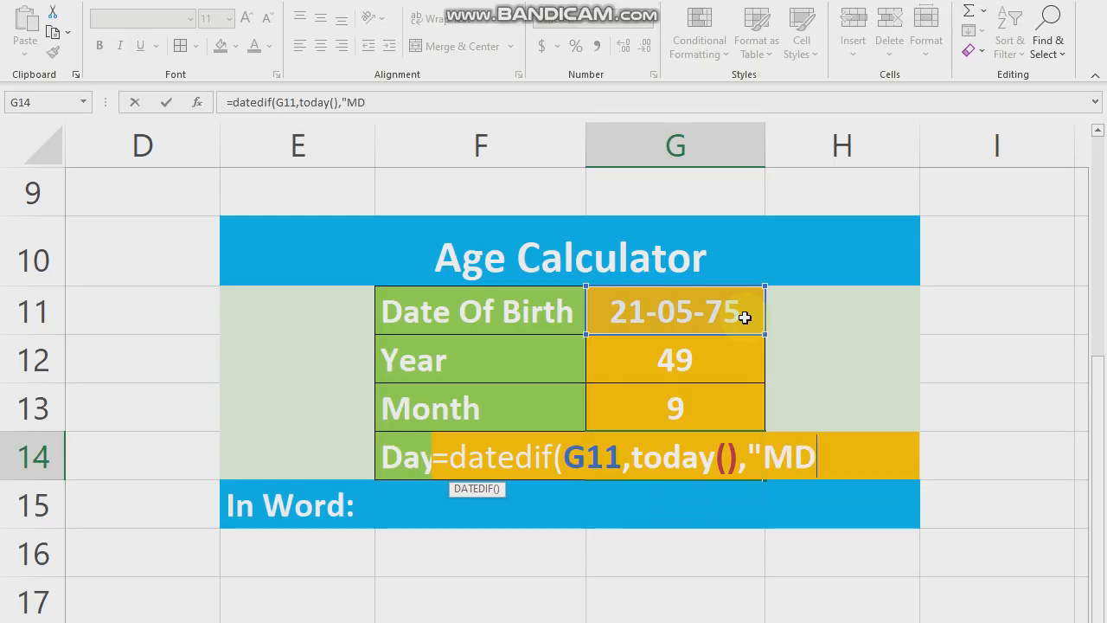
pyautogui.write('")')
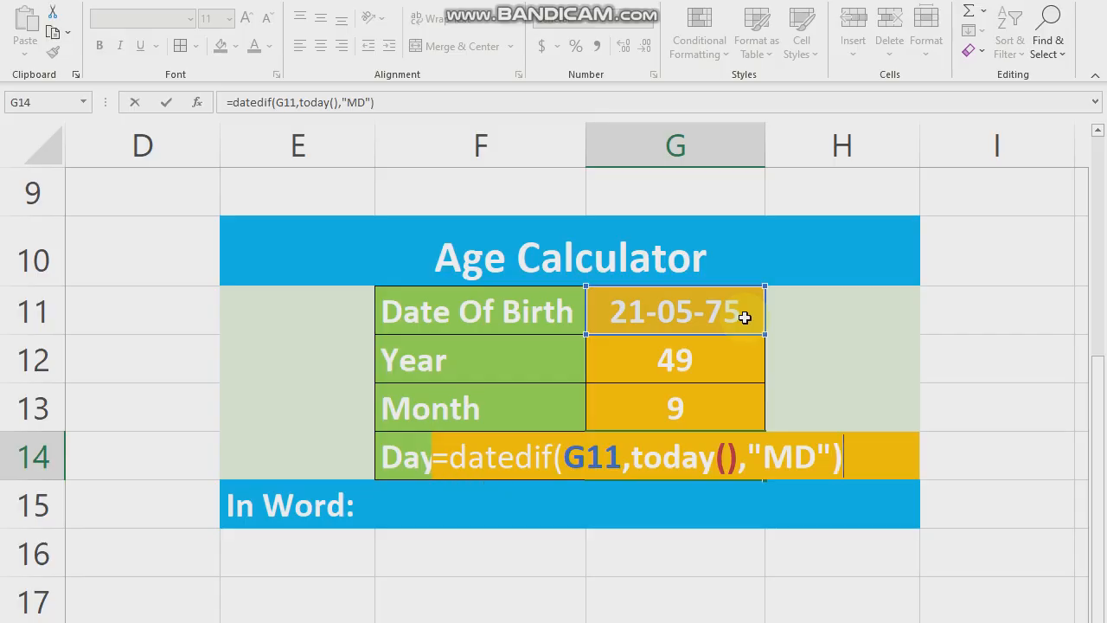
pyautogui.press('Return')
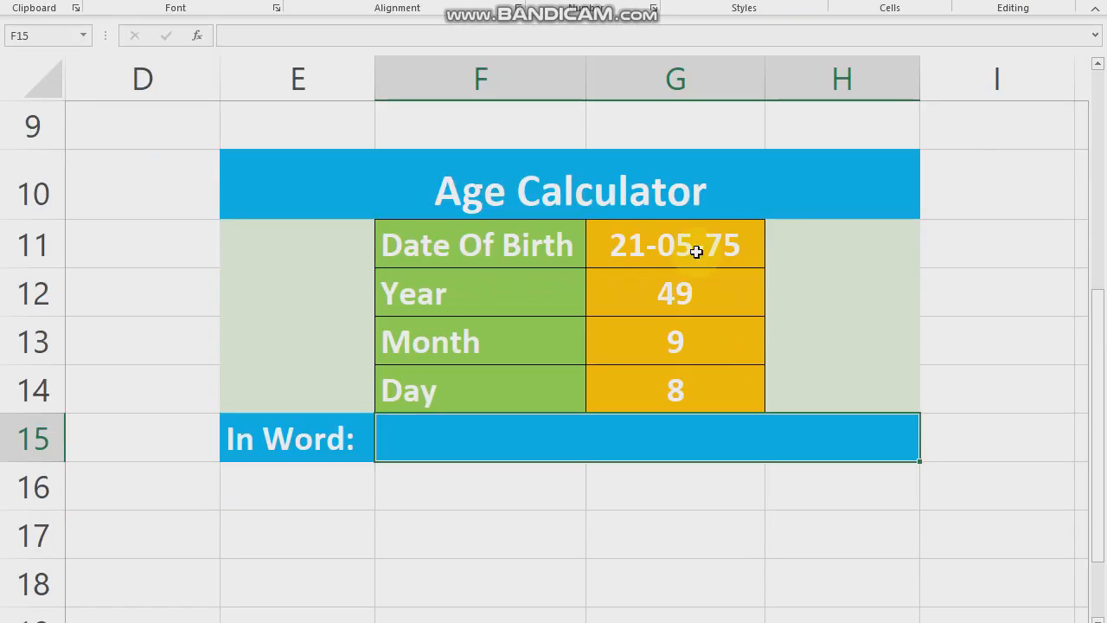
# - Replace the sample date of birth in cell G11 with a different full date in day/month/year order
pyautogui.doubleClick(709, 311)
pyautogui.moveTo(755, 249); pyautogui.dragTo(584, 250)
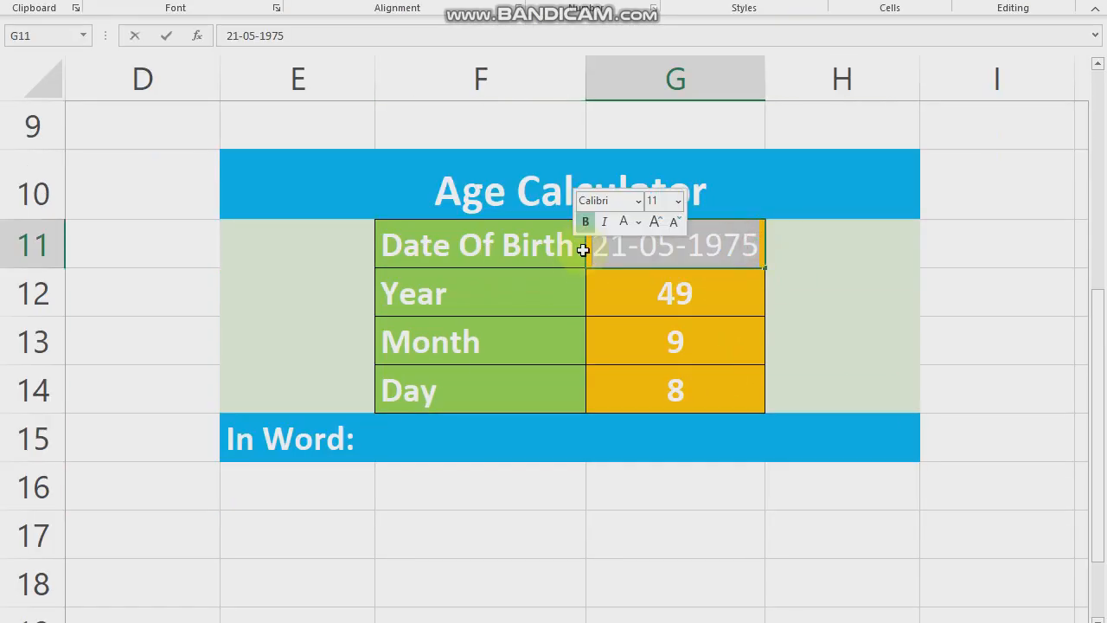
pyautogui.write('21/')
pyautogui.write('12/199')
pyautogui.write('2')
pyautogui.press('Return')
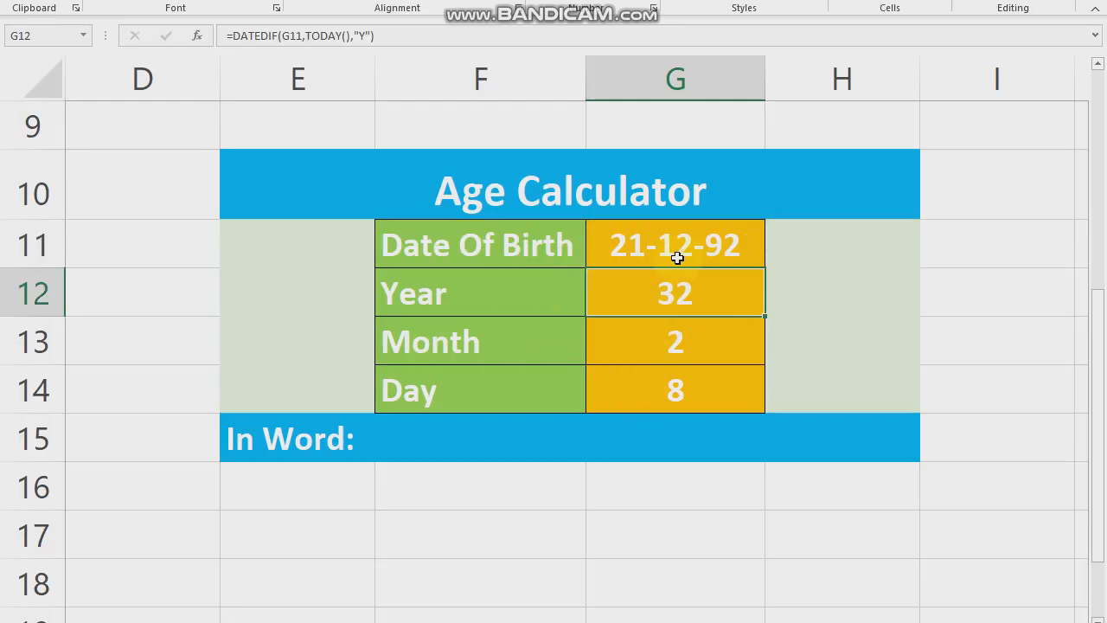
# - Change only the day part of the date of birth in cell G11
pyautogui.doubleClick(640, 244)
pyautogui.moveTo(620, 245); pyautogui.dragTo(592, 243)
pyautogui.write('10')
pyautogui.press('Return')
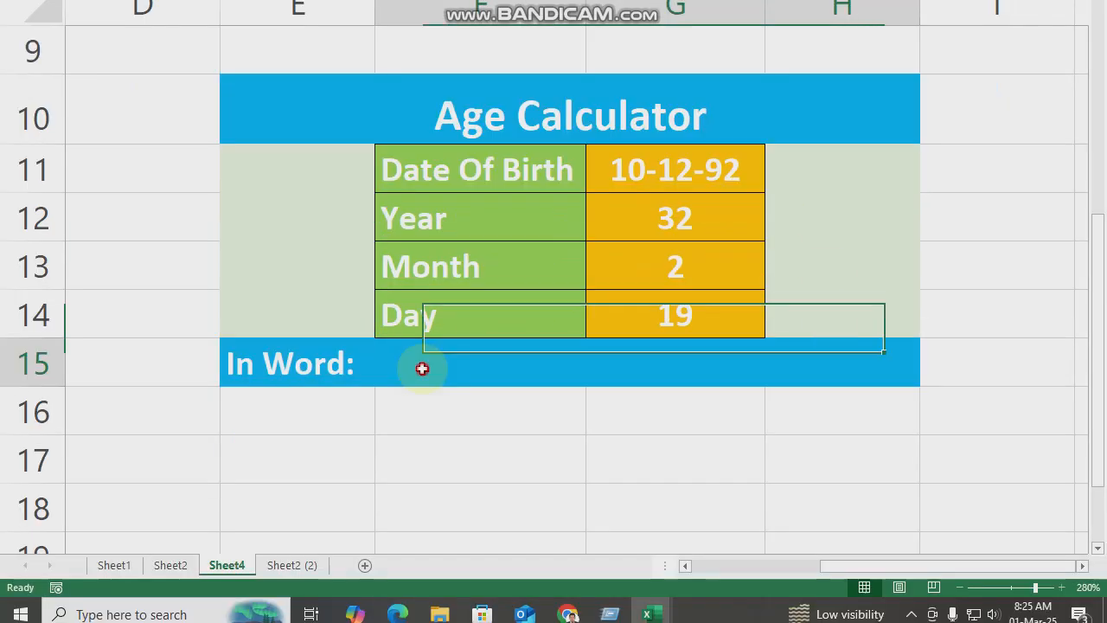
# - Begin the In Word formula in merged cell F15 with the year reference and its label: =G12&" Years "
pyautogui.click(418, 445)
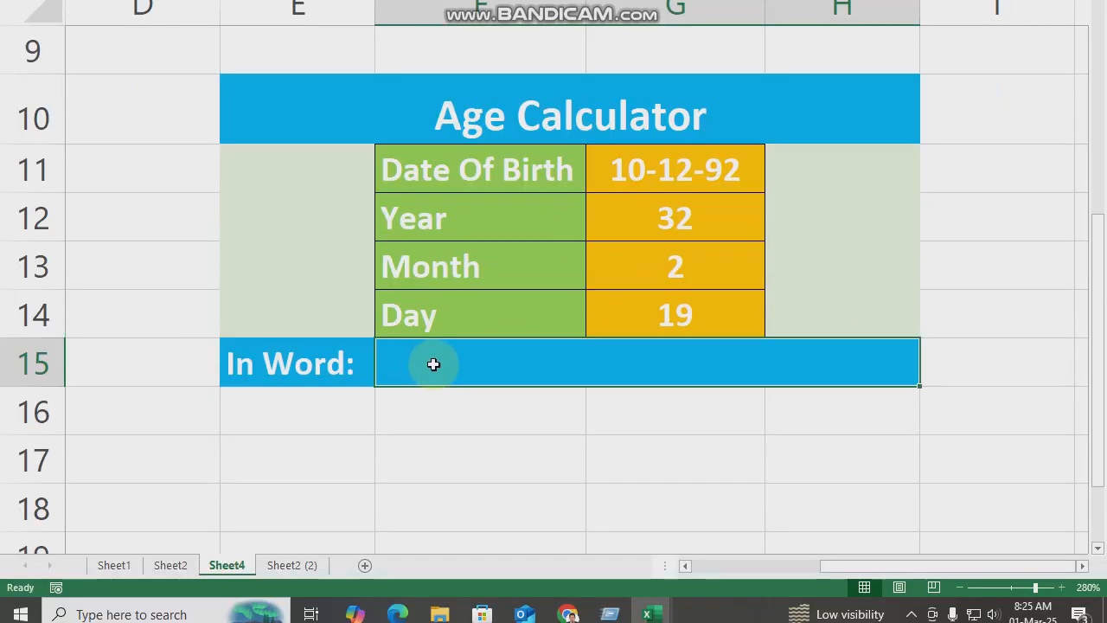
pyautogui.write('=')
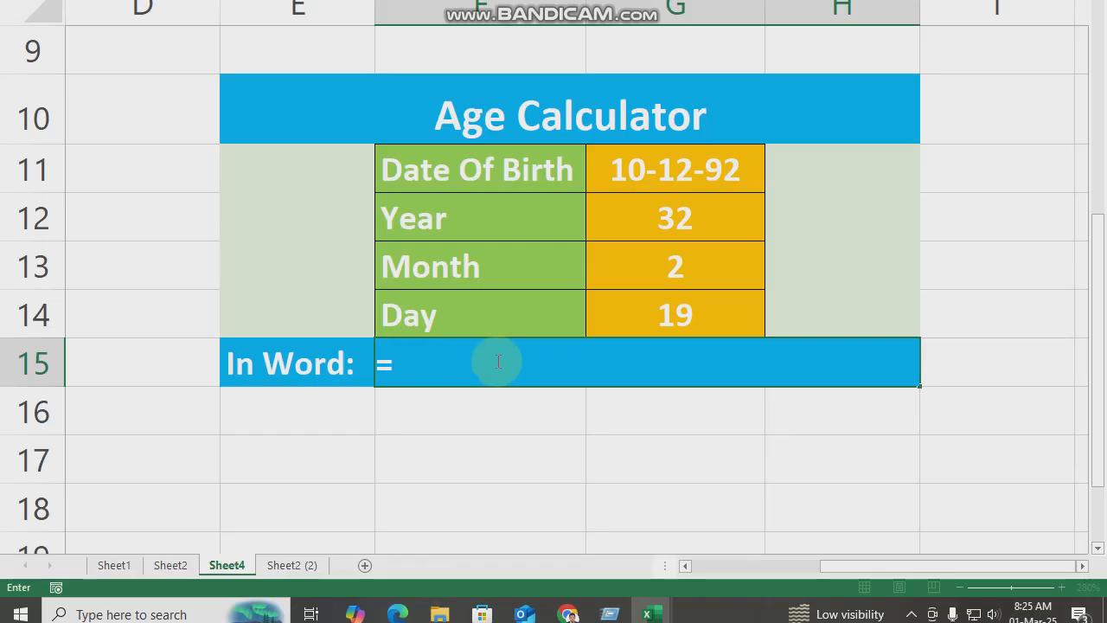
pyautogui.click(680, 225)
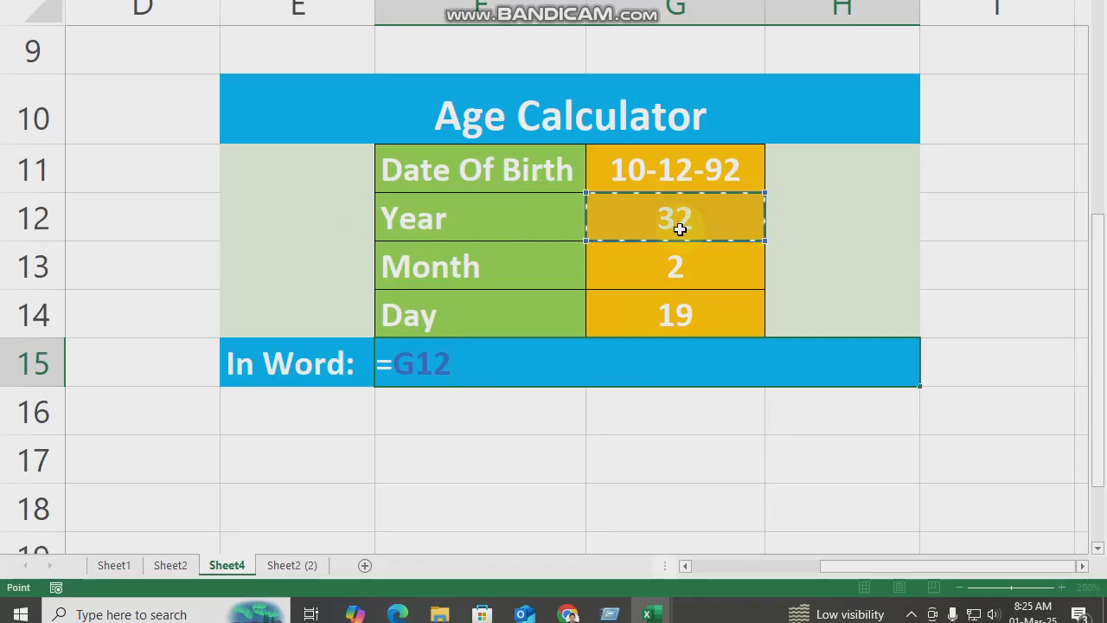
pyautogui.write('&')
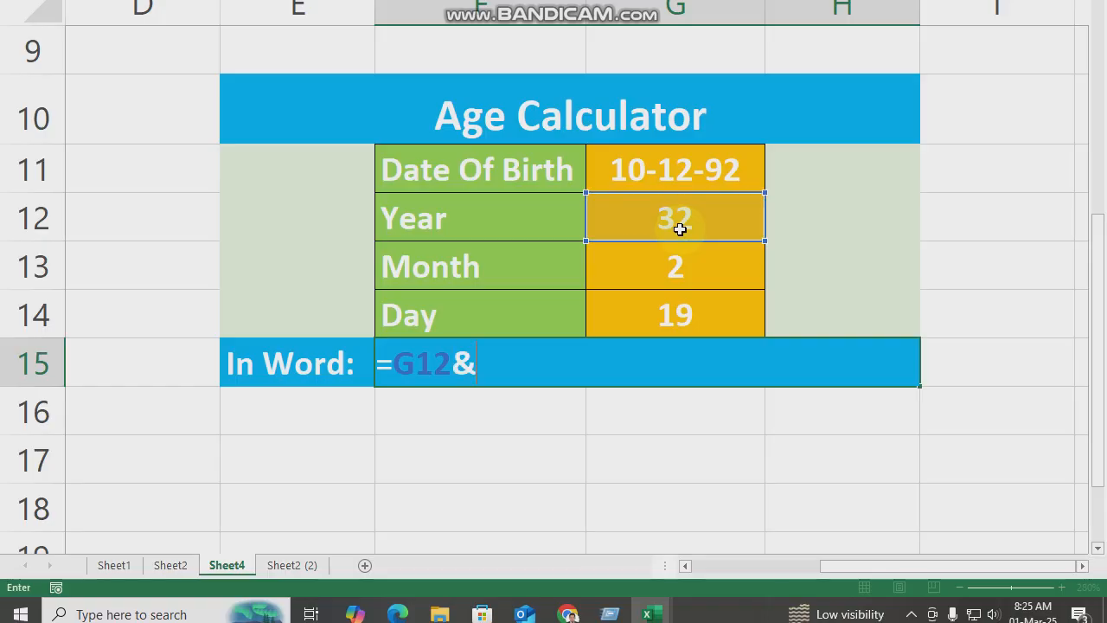
pyautogui.write('"')
pyautogui.write('Years')
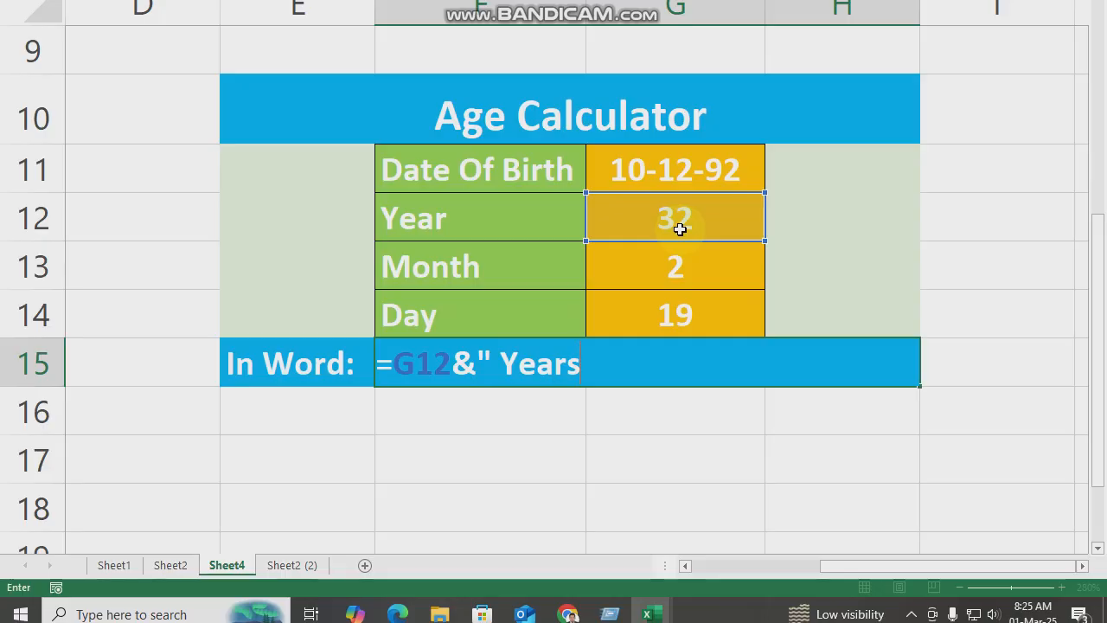
pyautogui.write(' "&')
# - Extend the In Word formula in F15 with the month reference and its label: &G13&" Months "
pyautogui.click(681, 264)
pyautogui.write('&"')
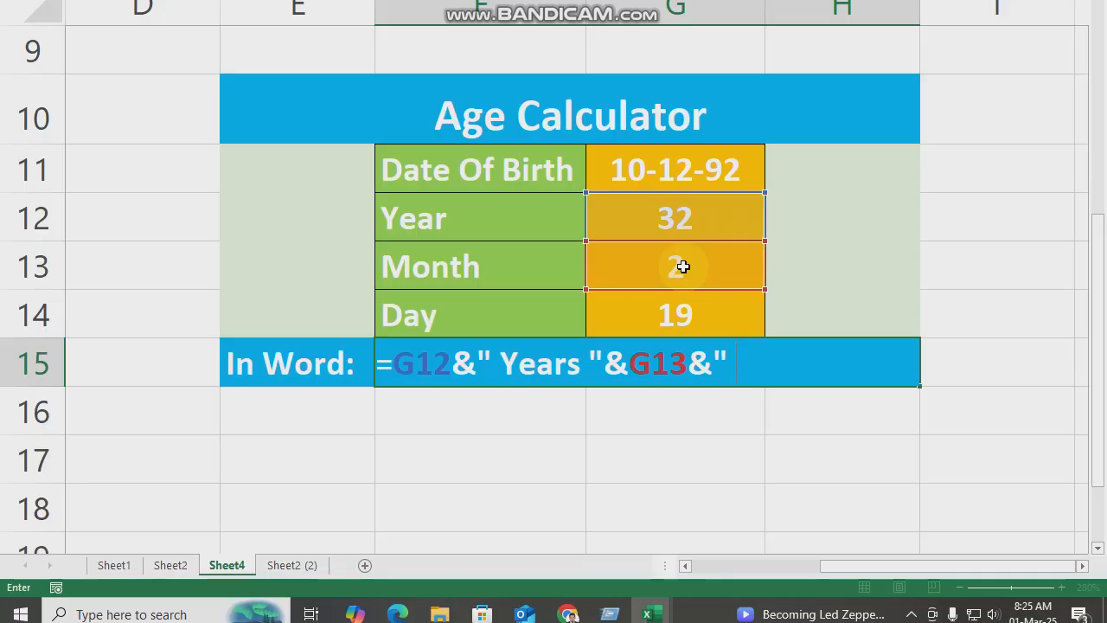
pyautogui.write(' Months')
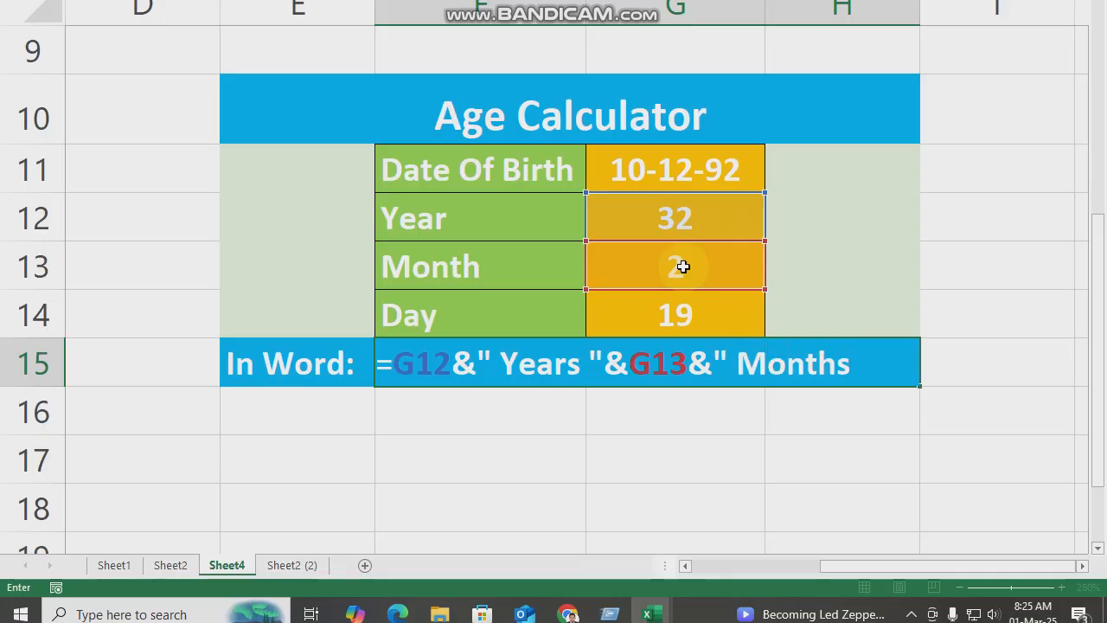
pyautogui.write(' "')
# - Complete and enter the In Word formula in F15 by adding the day reference and its label: &G14&" Days"
pyautogui.write('&')
pyautogui.click(683, 315)
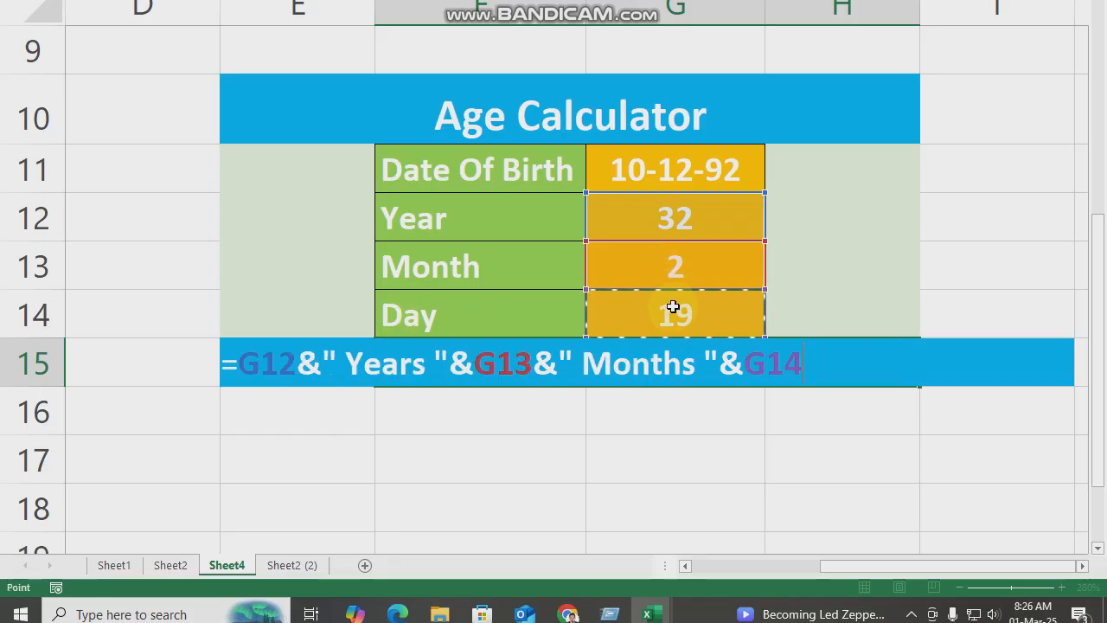
pyautogui.write('&')
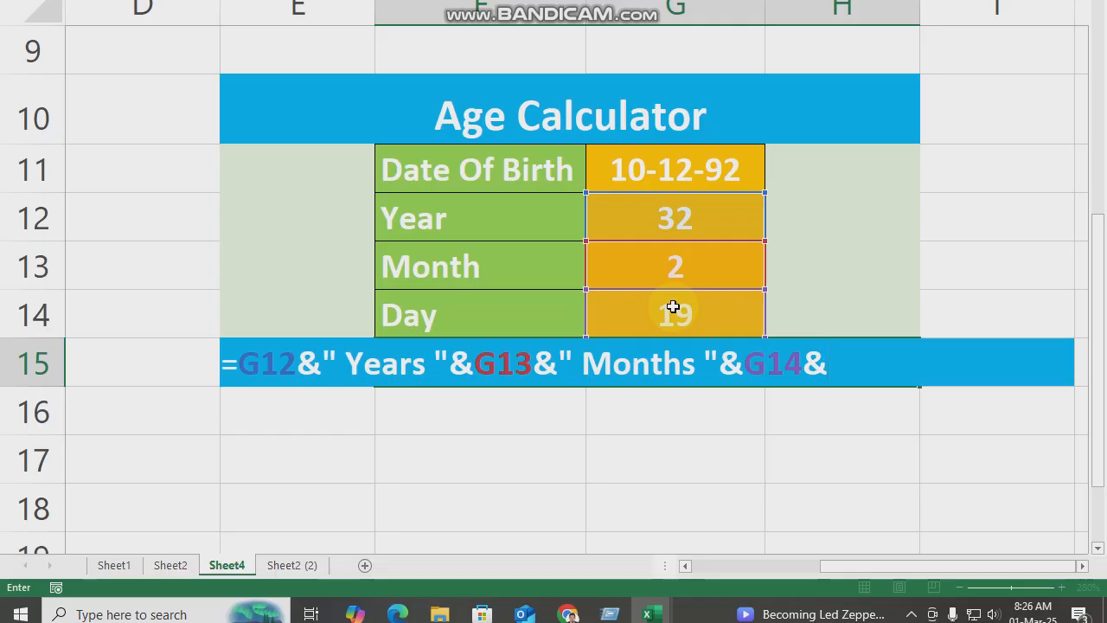
pyautogui.write('" Days')
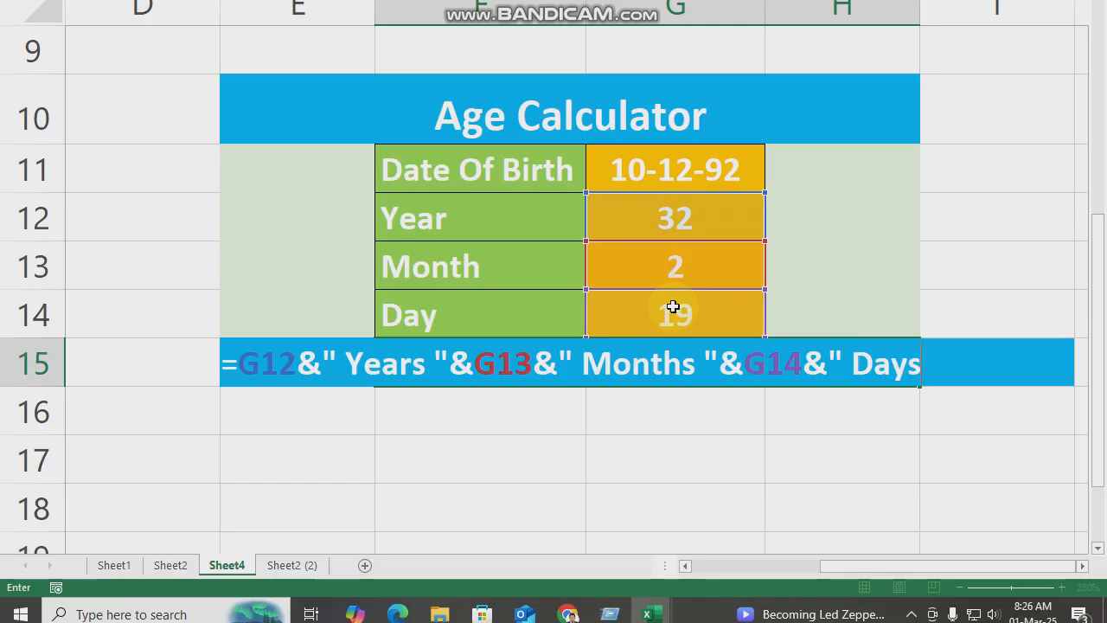
pyautogui.write('"')
pyautogui.press('Return')
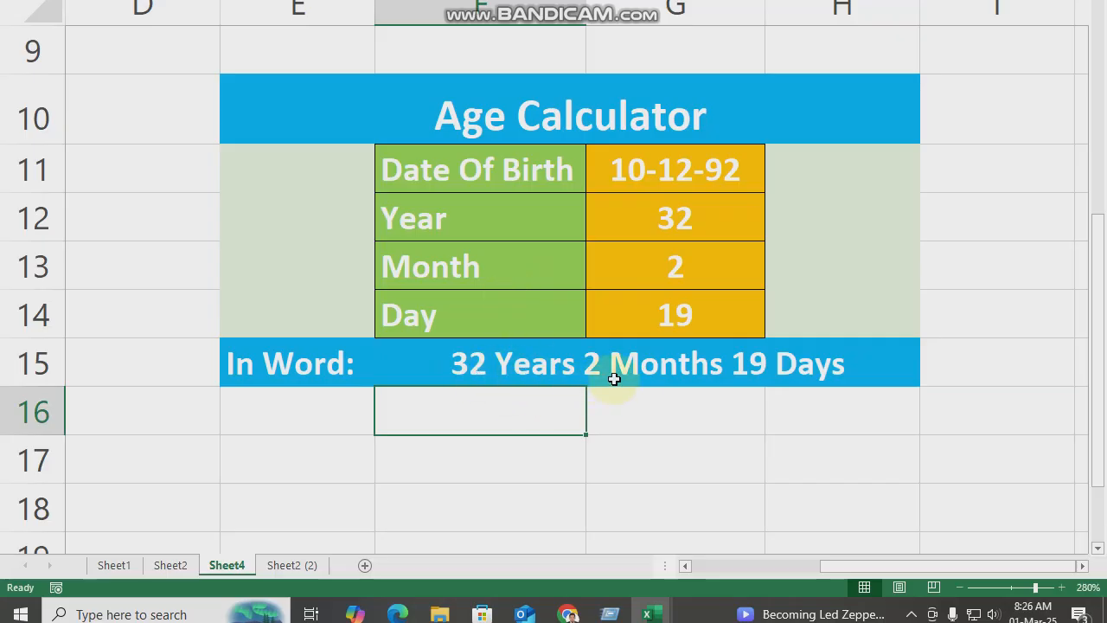
# - Overwrite the whole date of birth in cell G11 with another sample date to test the In Word row
pyautogui.click(667, 176)
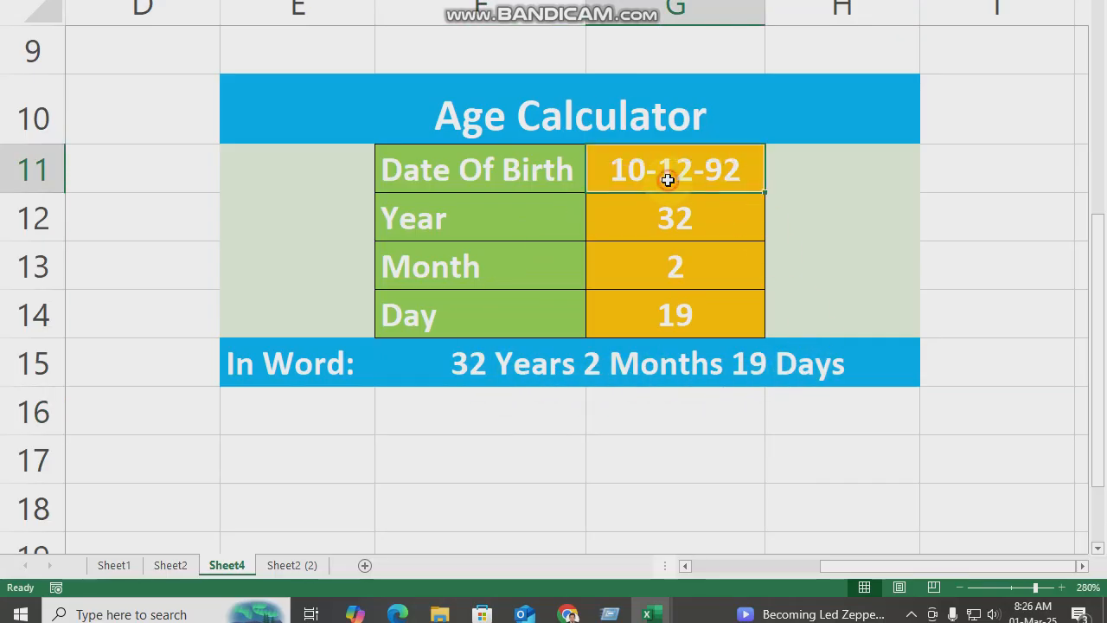
pyautogui.press('F2')
pyautogui.moveTo(670, 165); pyautogui.dragTo(555, 174)
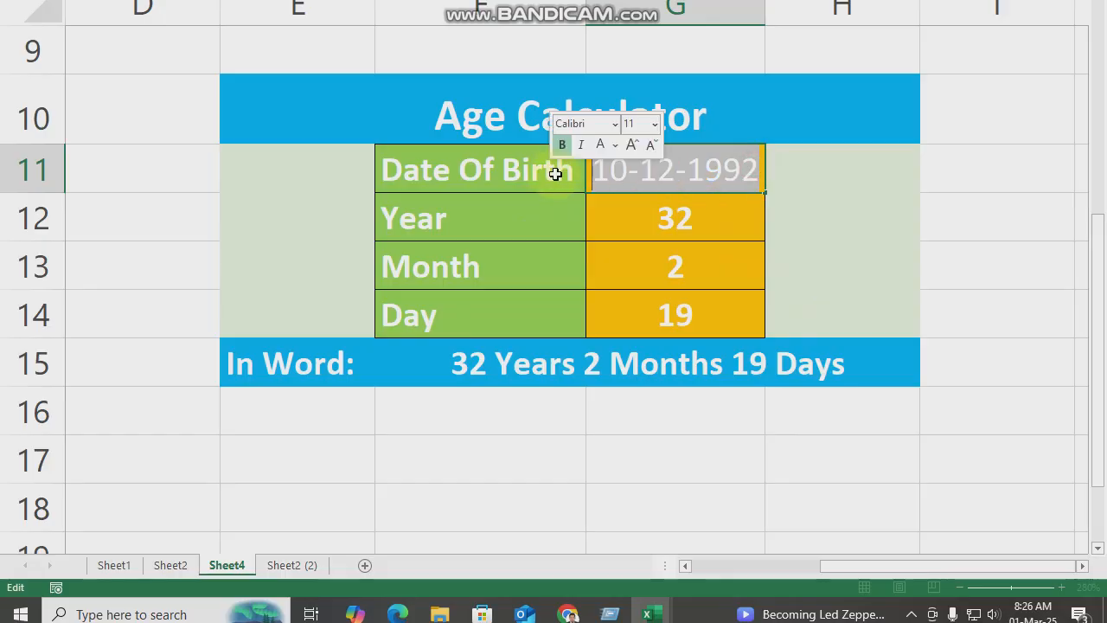
pyautogui.write('15/02')
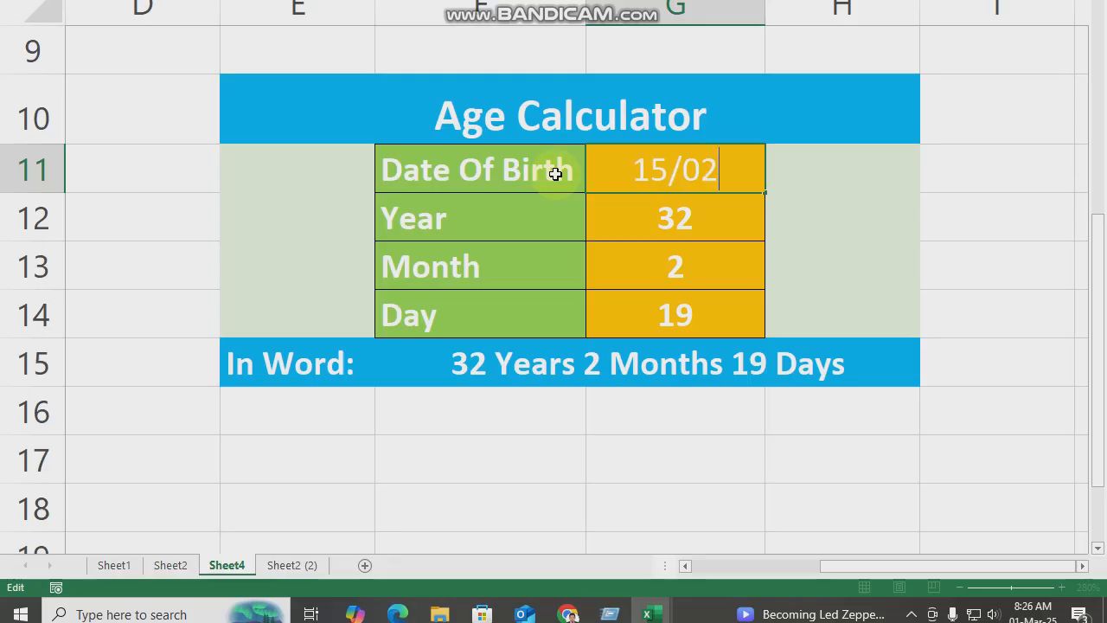
pyautogui.write('/1')
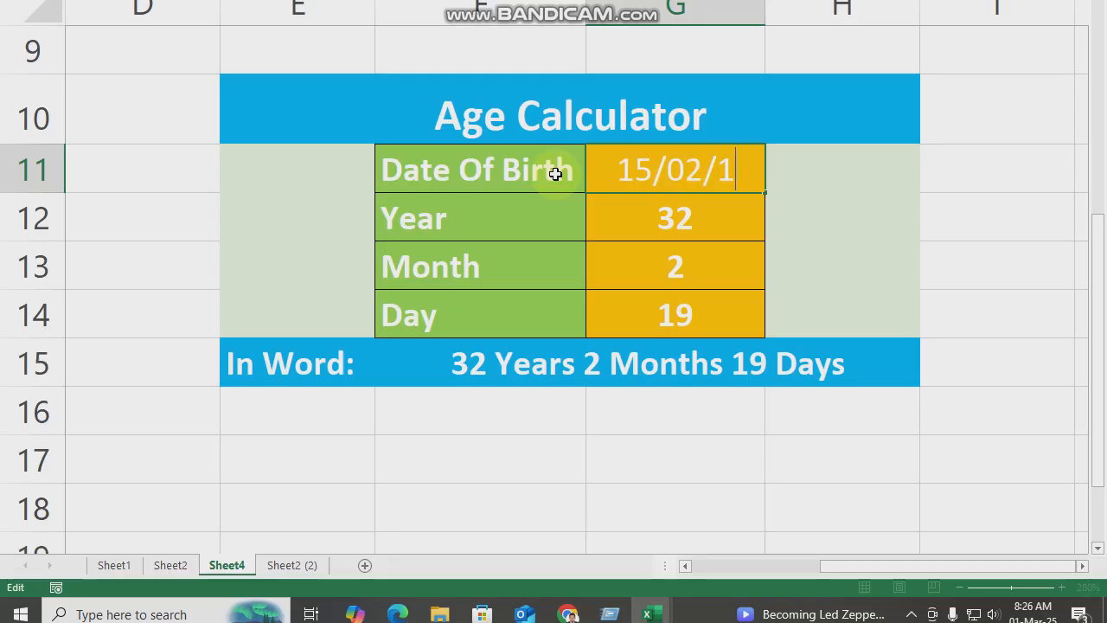
pyautogui.write('995')
pyautogui.press('Return')
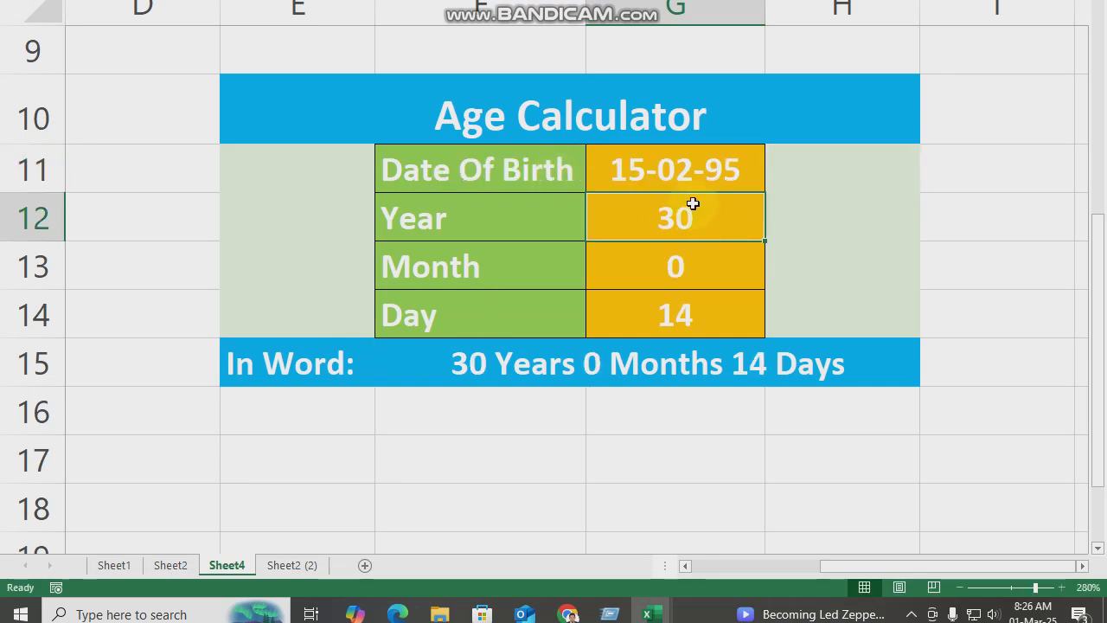